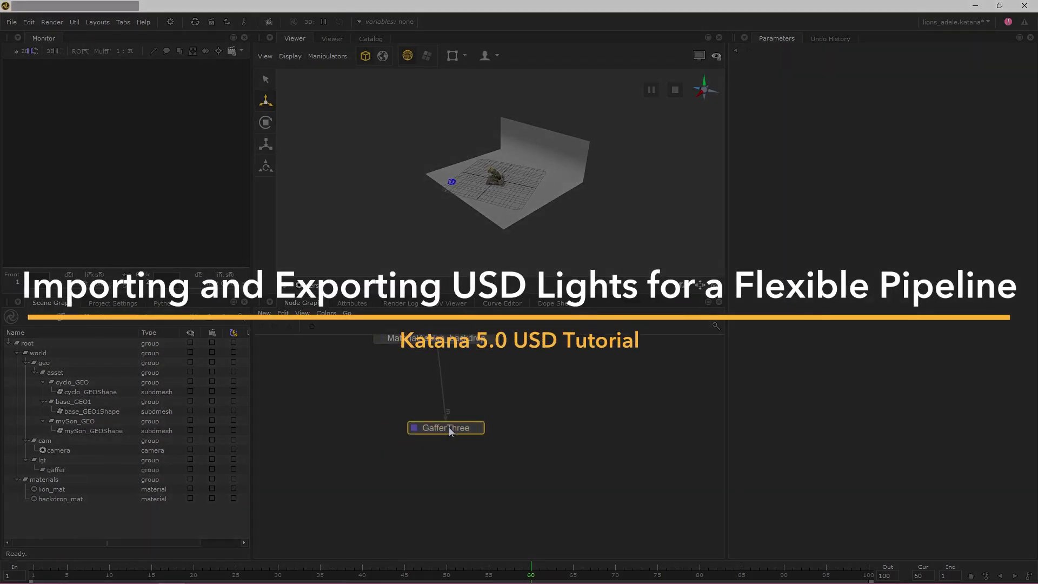
Add a light to GafferThree and give it a UsdLuxRectLight shader with an intensity of 50
click(291, 56)
click(353, 67)
key(e)
right_click(834, 135)
mouse_move(851, 140)
click(783, 142)
click(799, 225)
click(855, 275)
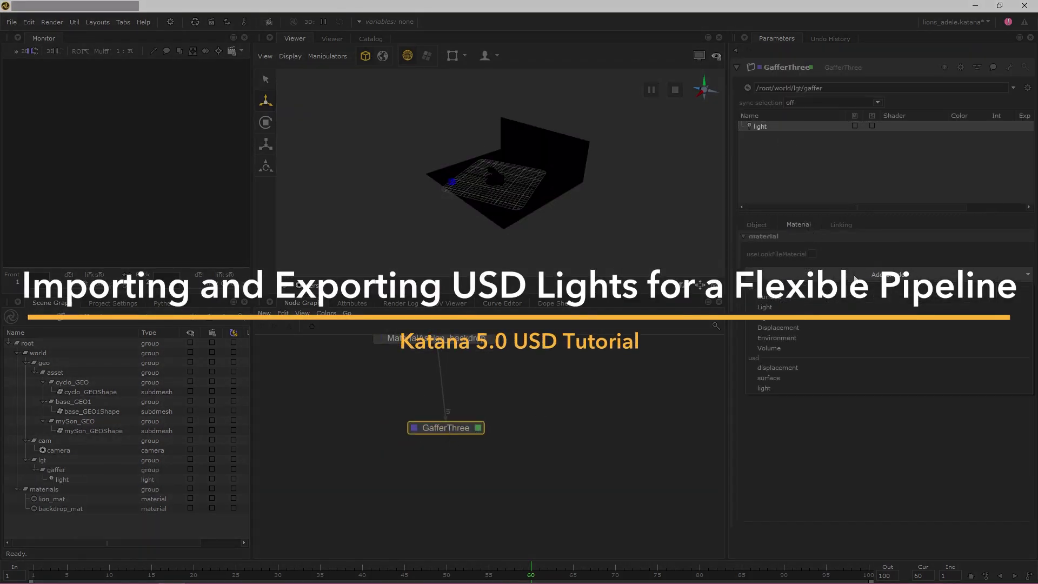
click(764, 388)
click(892, 360)
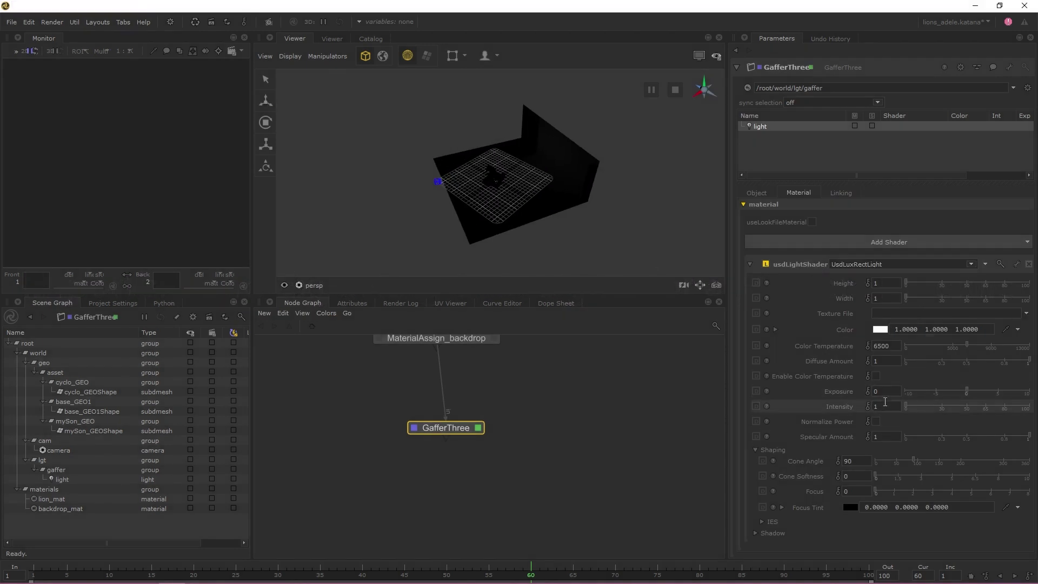
text(50)
key(Return)
Rotate and move the new light in the viewer to aim it at the lion set
click(62, 479)
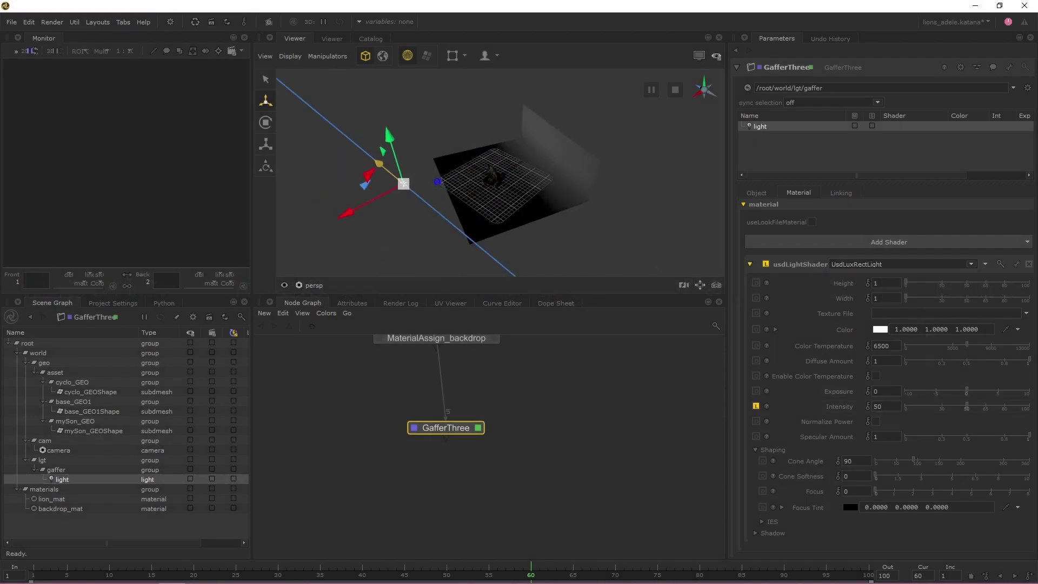
key(e)
drag(399, 219, 441, 208)
alt+drag(378, 171, 417, 165)
key(w)
drag(436, 193, 426, 183)
Adjust the colour of the light's USD shader
click(881, 330)
drag(339, 201, 339, 201)
drag(338, 201, 357, 201)
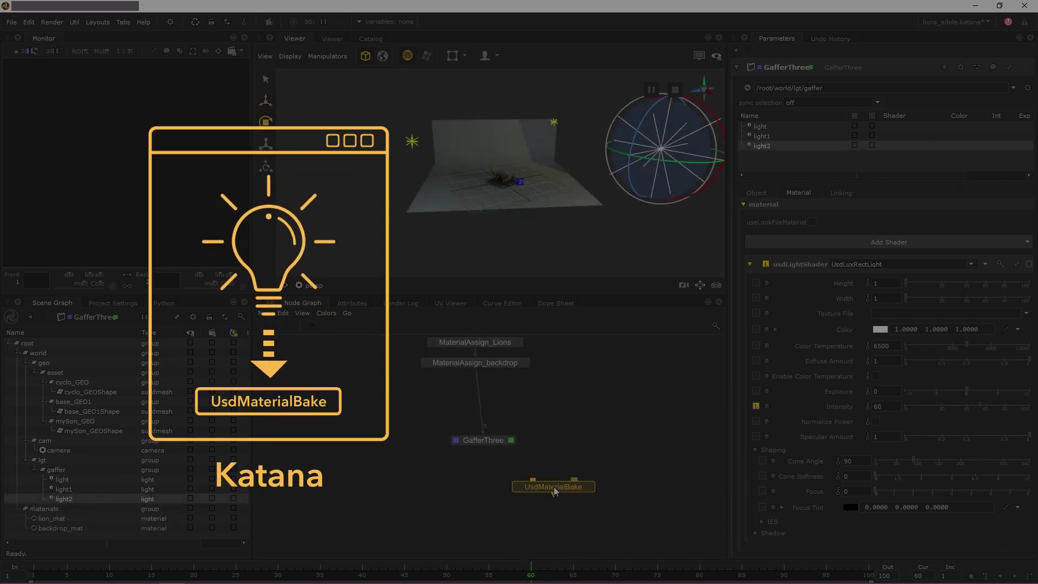
Place the UsdMaterialBake node below GafferThree and connect the GafferThree output to its default input
click(458, 502)
click(482, 448)
click(480, 496)
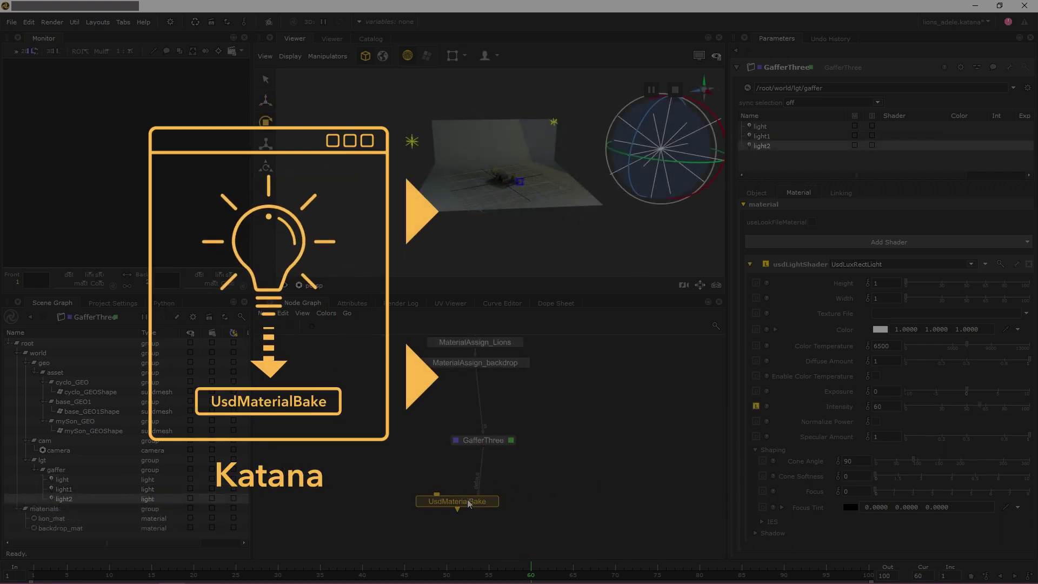
Add a LocationCreate node and connect it to the orig input of UsdMaterialBake
key(Tab)
text(loc)
key(Return)
click(374, 427)
click(374, 436)
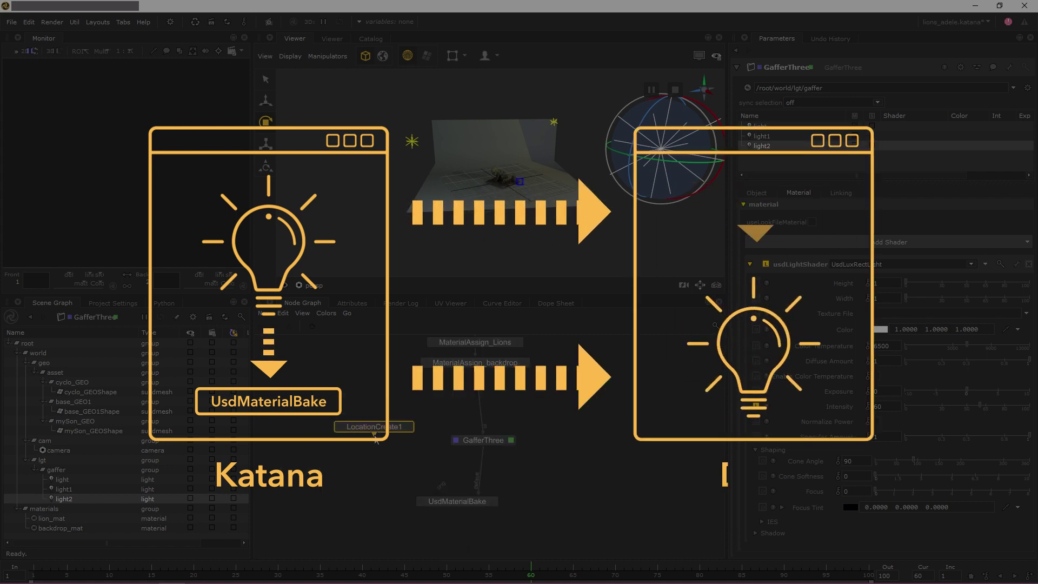
click(435, 496)
Set the LocationCreate path to the scene graph's lgt group and open the UsdMaterialBake node
click(409, 428)
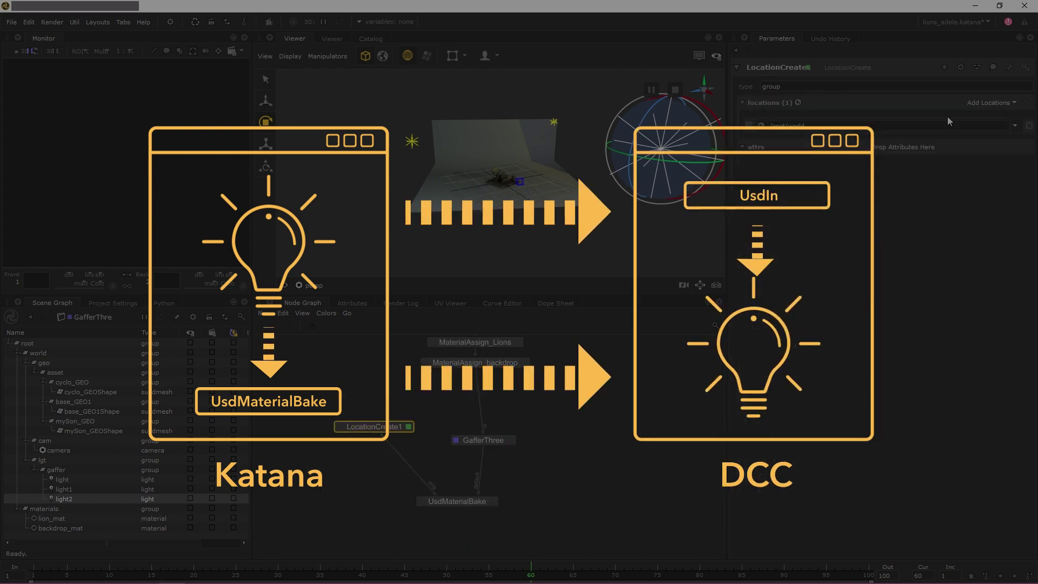
middle_drag(99, 459, 873, 126)
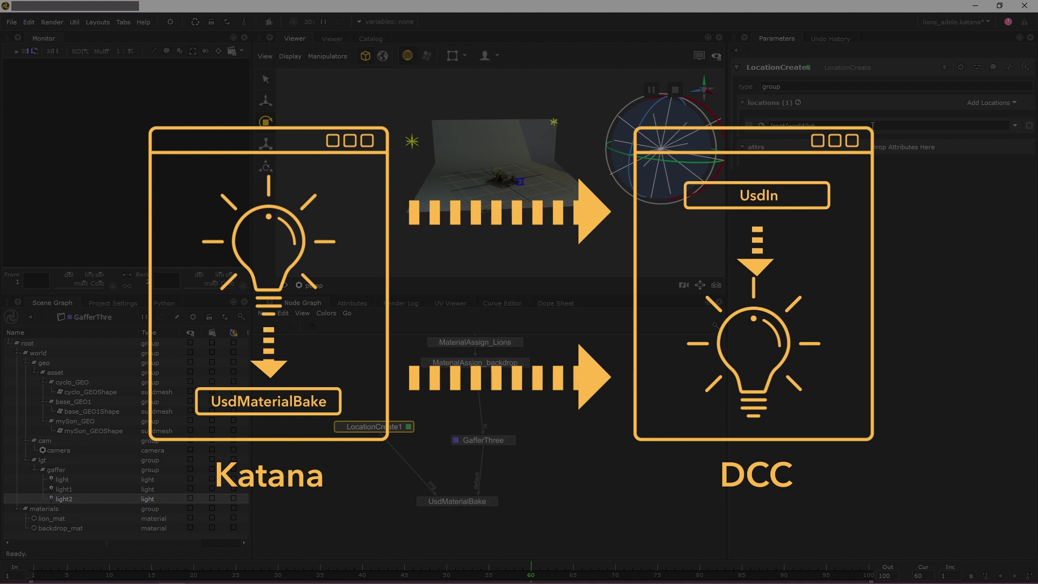
double_click(475, 503)
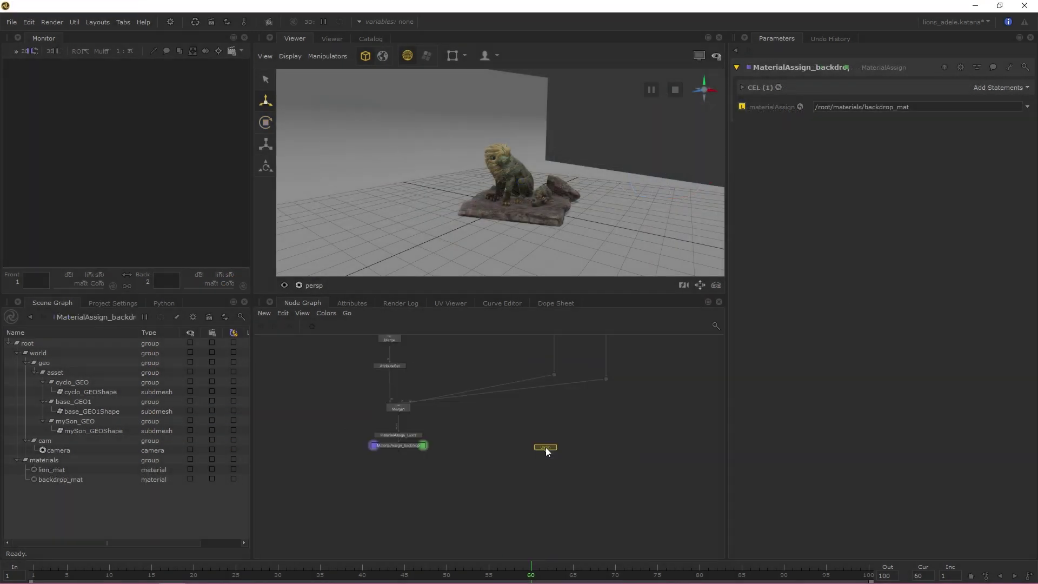
Place the UsdIn node, add a Merge node, and connect MaterialAssign_backdrop and UsdIn into the merge
click(329, 457)
key(Tab)
text(merge)
key(Return)
click(394, 476)
scroll(346, 473, up, 3)
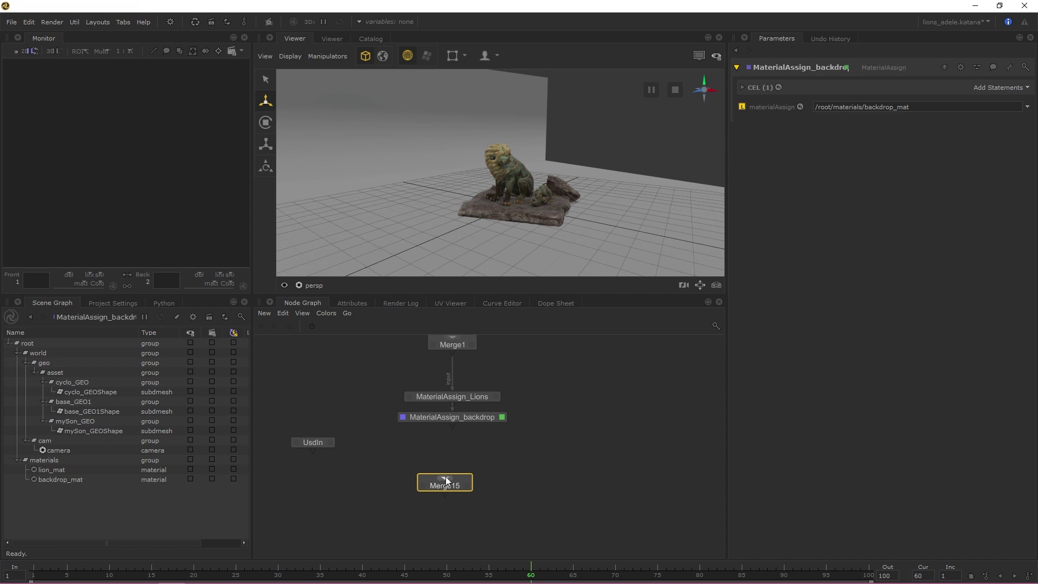
drag(454, 426, 459, 478)
drag(313, 451, 433, 477)
Load E:/introlights.usd as the UsdIn node's file
click(330, 442)
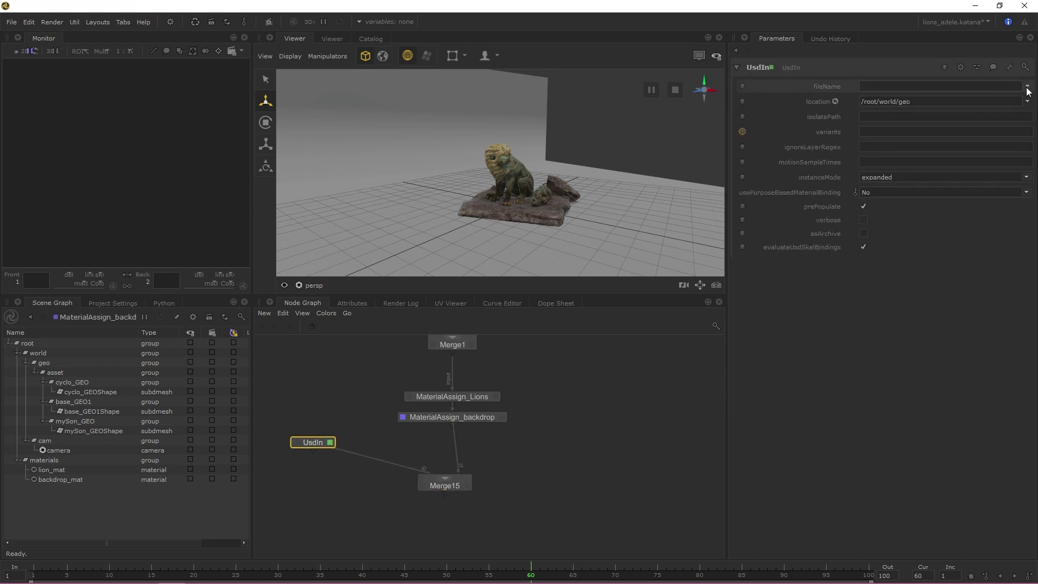
click(1028, 88)
click(982, 99)
double_click(441, 266)
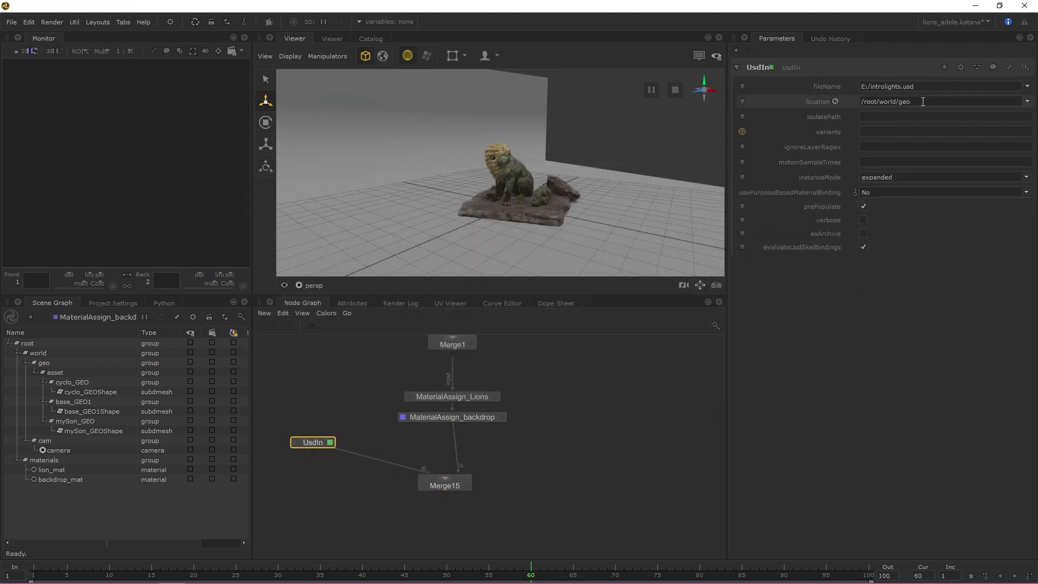
Set the UsdIn location to /root/world and view the node's world group in the scene graph
drag(923, 101, 898, 101)
key(BackSpace)
click(297, 443)
scroll(448, 150, down, 5)
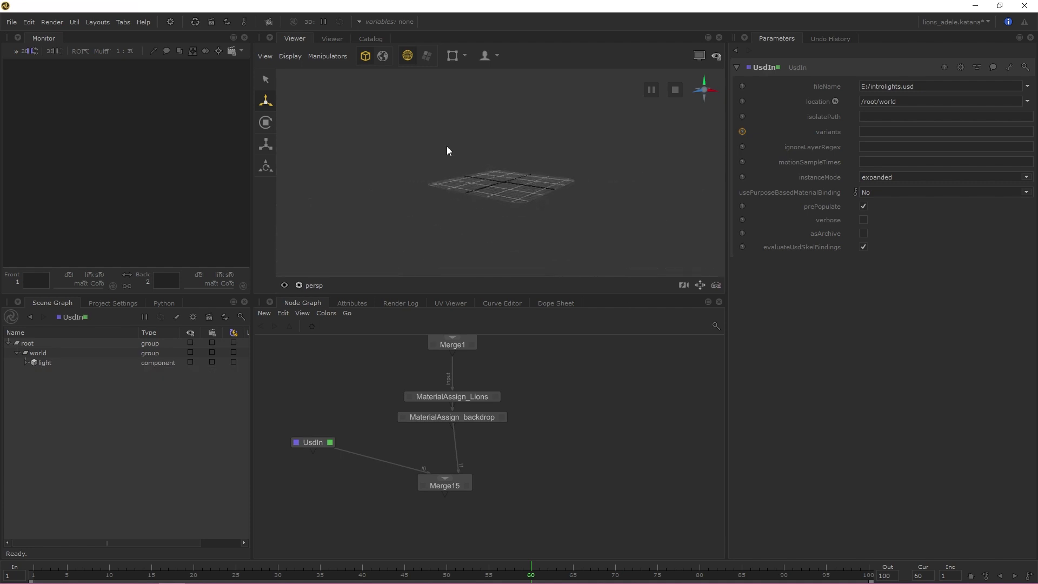
click(41, 357)
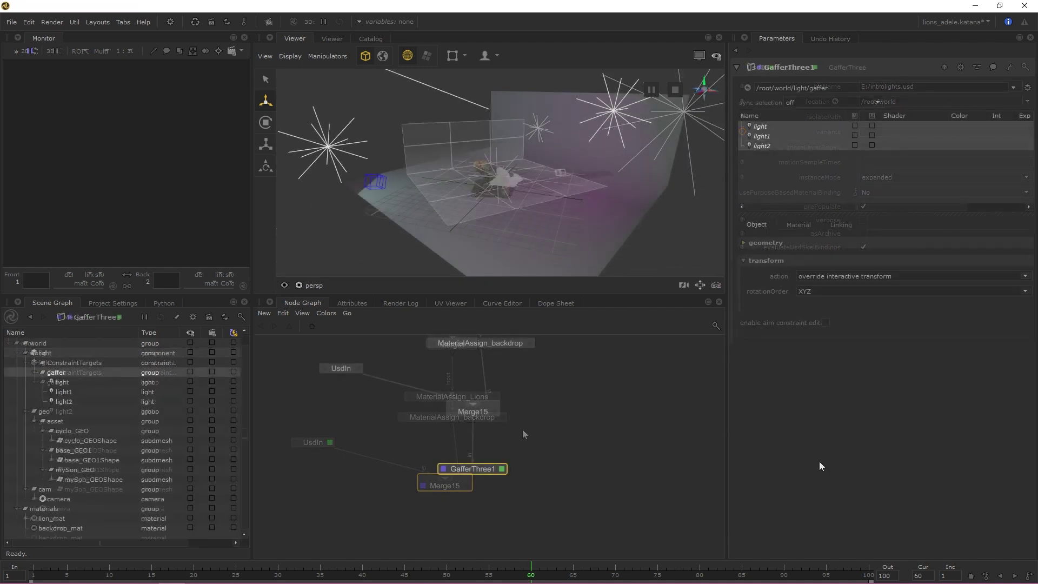
Change light1's shader colour to a saturated orange in GafferThree1
click(762, 136)
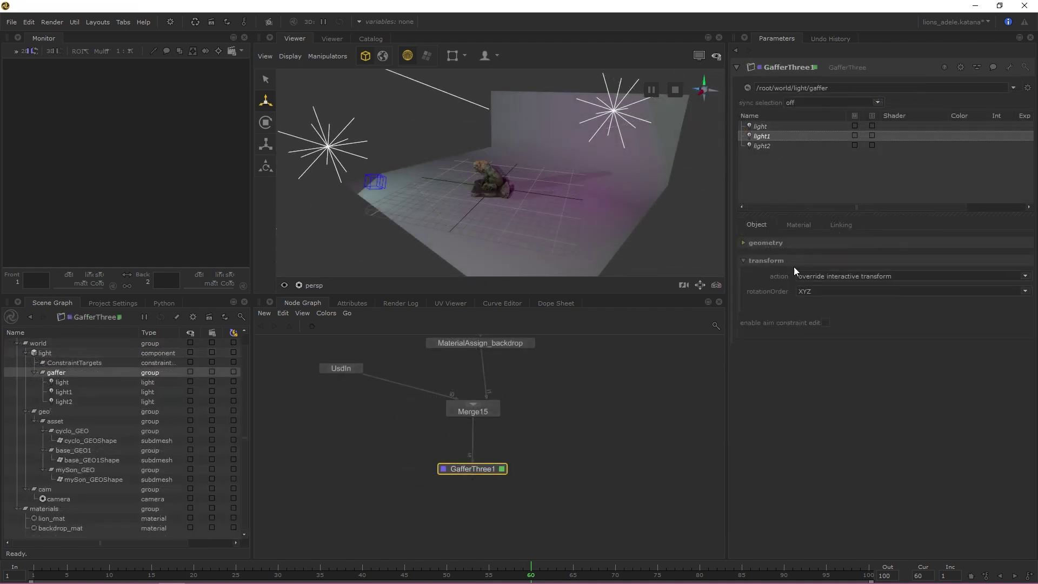
click(799, 225)
click(881, 330)
drag(510, 186, 505, 266)
click(508, 293)
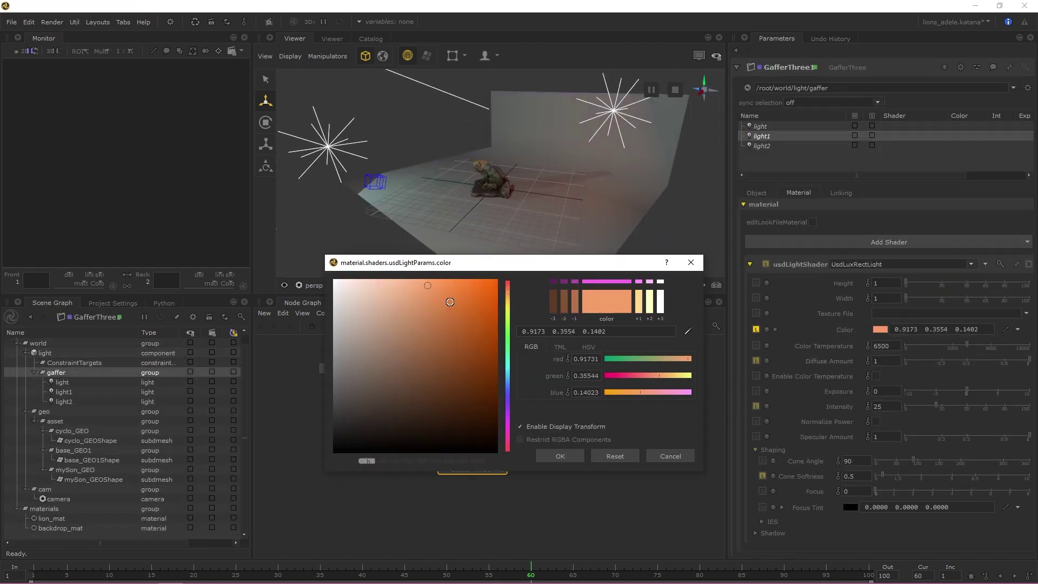
drag(450, 302, 495, 298)
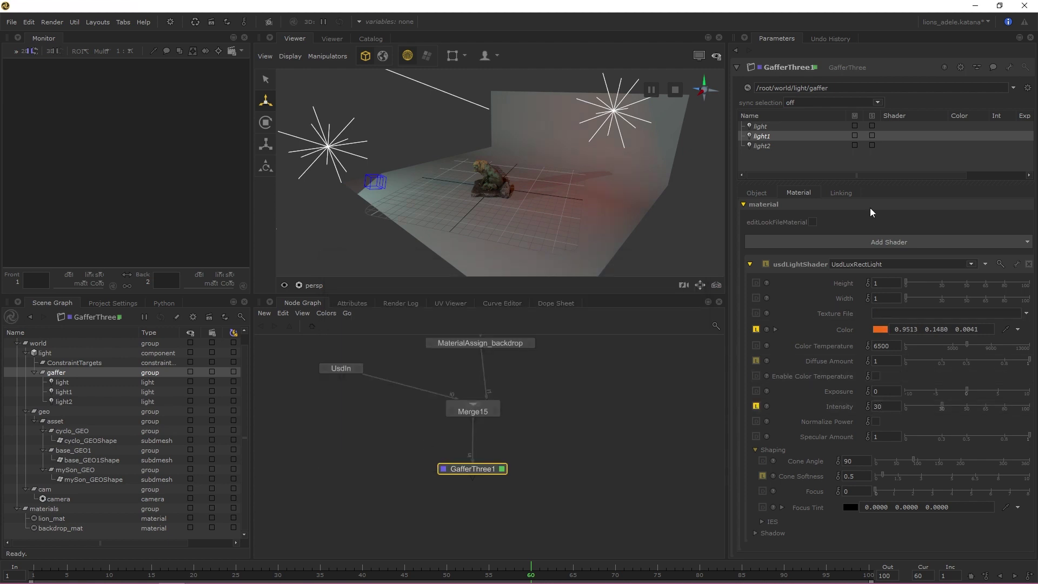
Change the first light's shader colour to a saturated magenta in GafferThree1
click(760, 127)
click(881, 330)
click(512, 355)
drag(510, 184, 507, 250)
drag(428, 283, 475, 283)
click(563, 442)
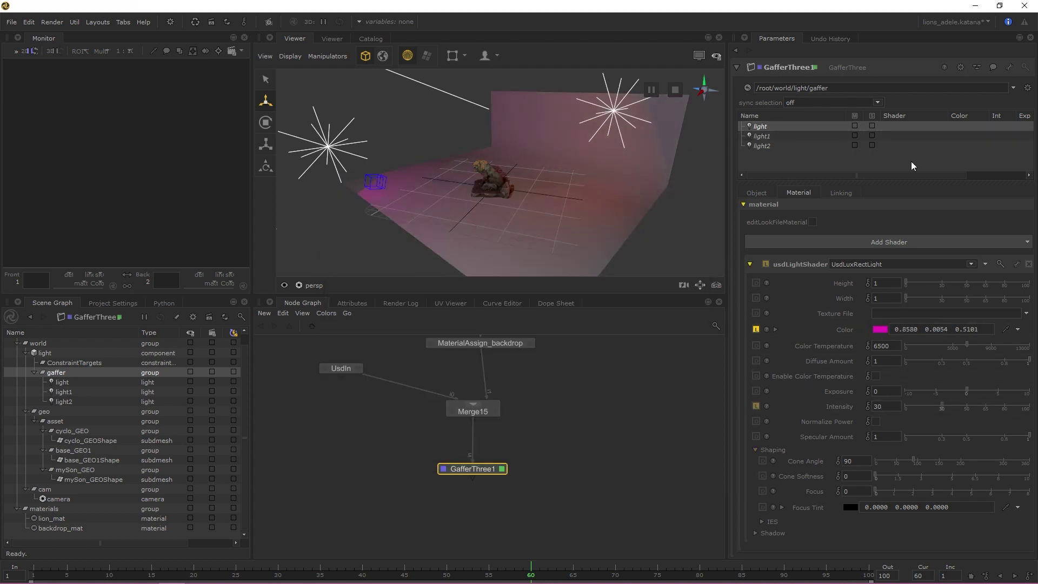
Open the shader colour of light2 for editing in GafferThree1
click(762, 146)
click(880, 330)
click(473, 241)
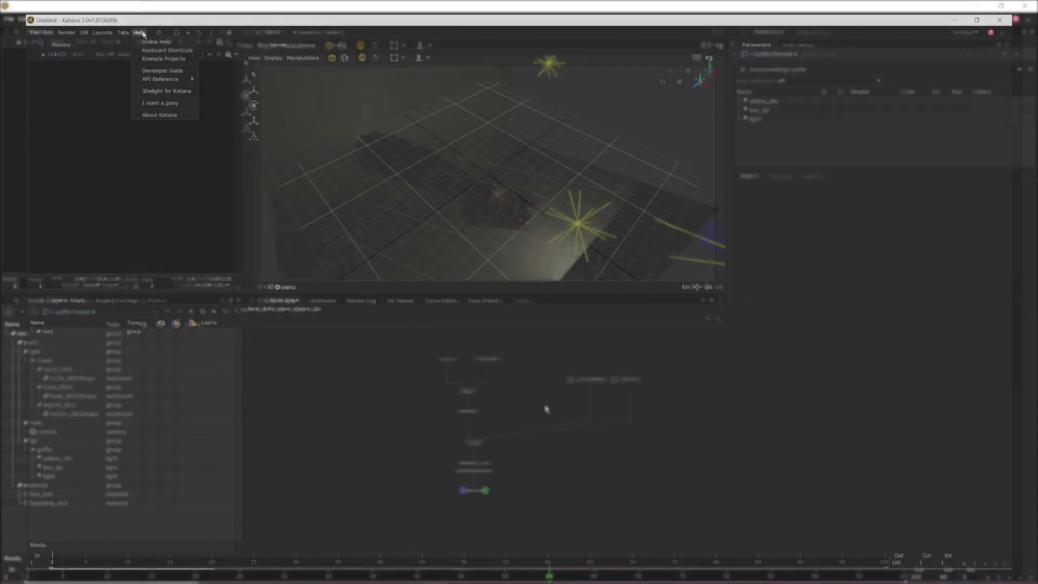
Open the export_usd.katana example project and examine its lighting bake-out and location creation nodes
click(157, 59)
click(447, 308)
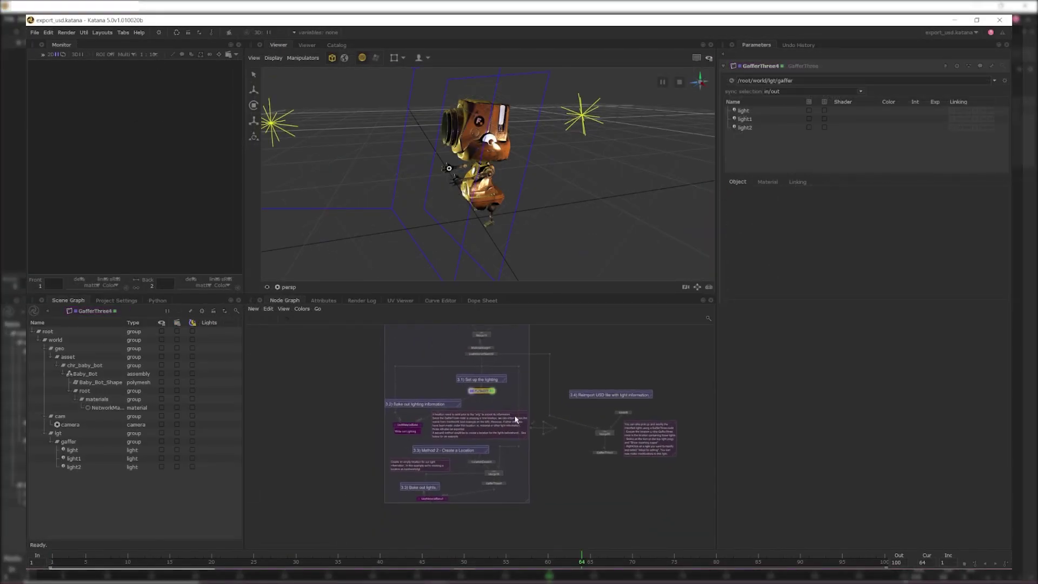
scroll(467, 444, up, 3)
scroll(475, 393, up, 3)
middle_drag(476, 394, 615, 449)
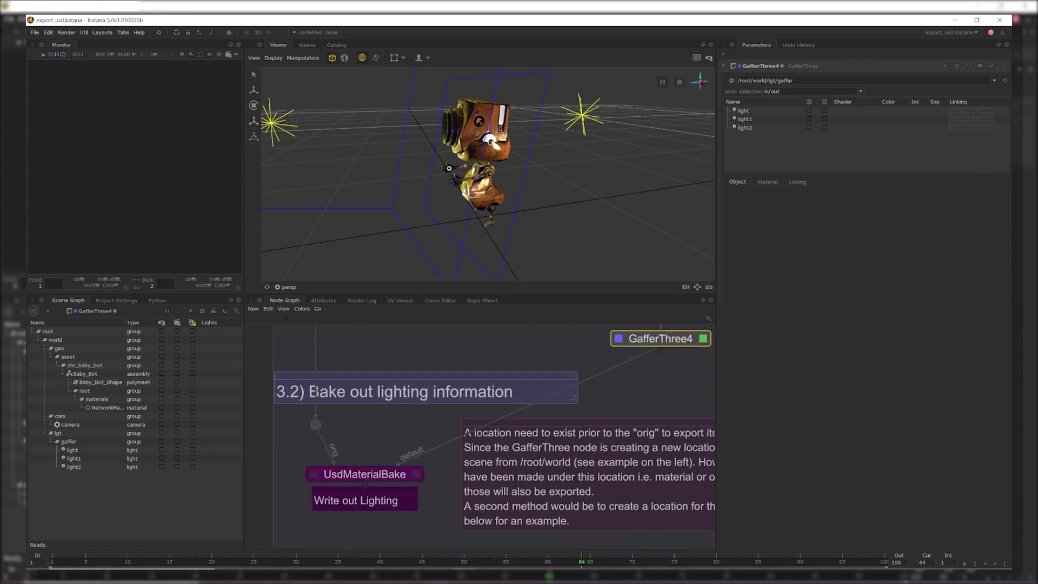
middle_drag(641, 486, 494, 328)
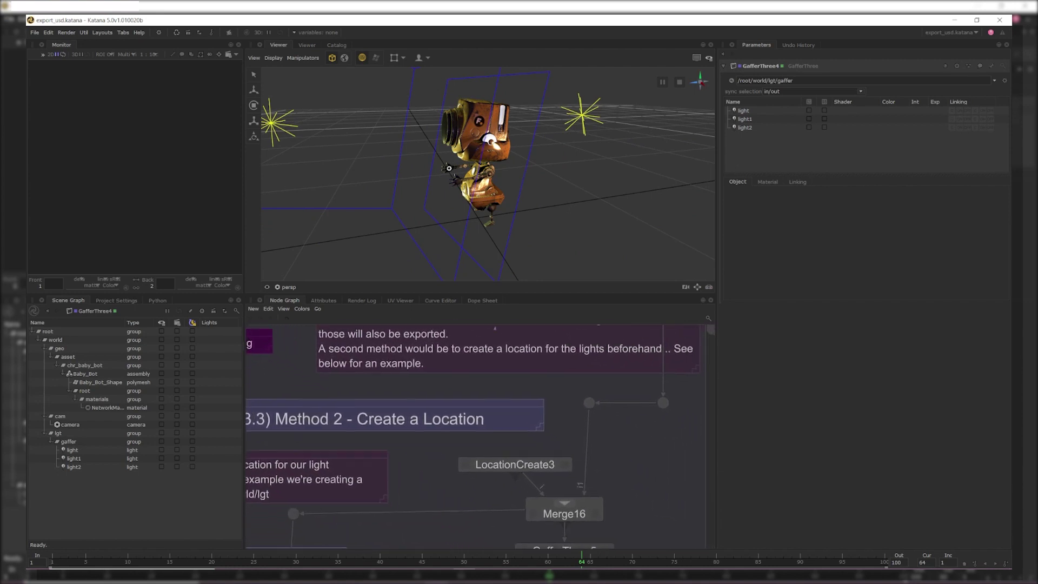
middle_drag(608, 448, 591, 413)
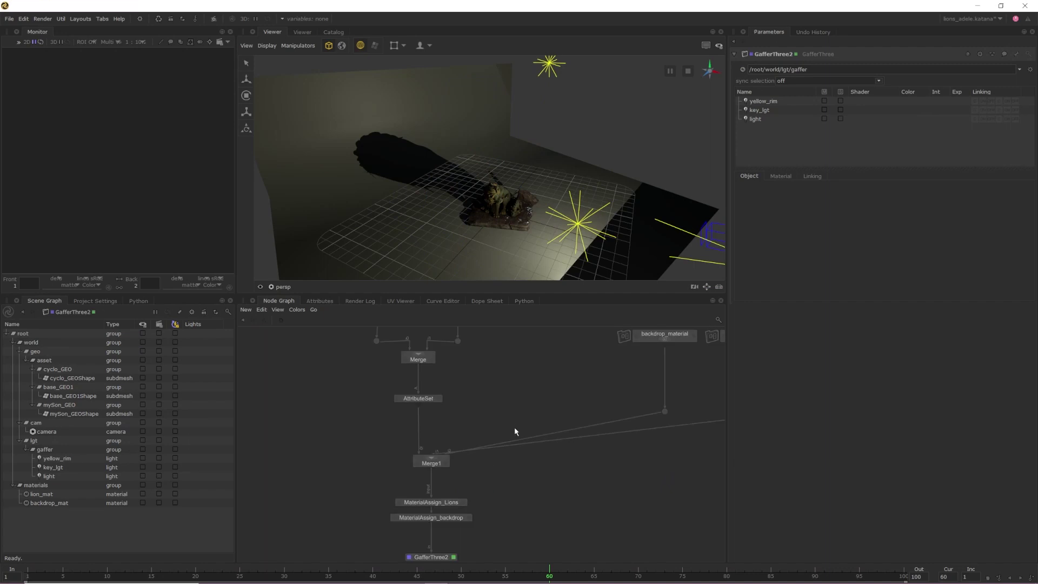
Add a UsdMaterialBake node below GafferThree2 and connect the GafferThree2 output to its default input
middle_drag(516, 431, 597, 338)
scroll(584, 435, up, 3)
middle_drag(583, 435, 616, 411)
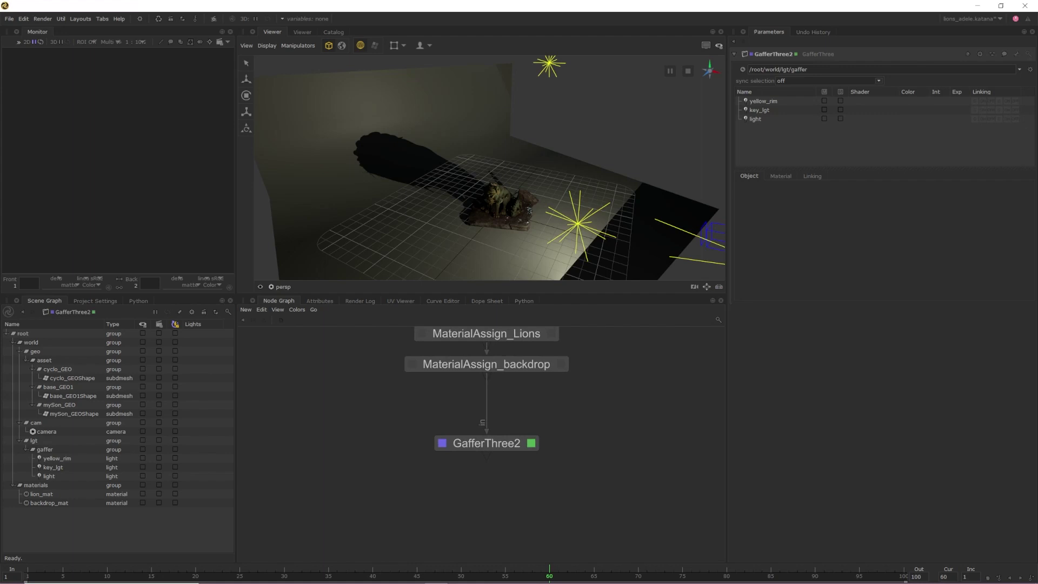
key(Tab)
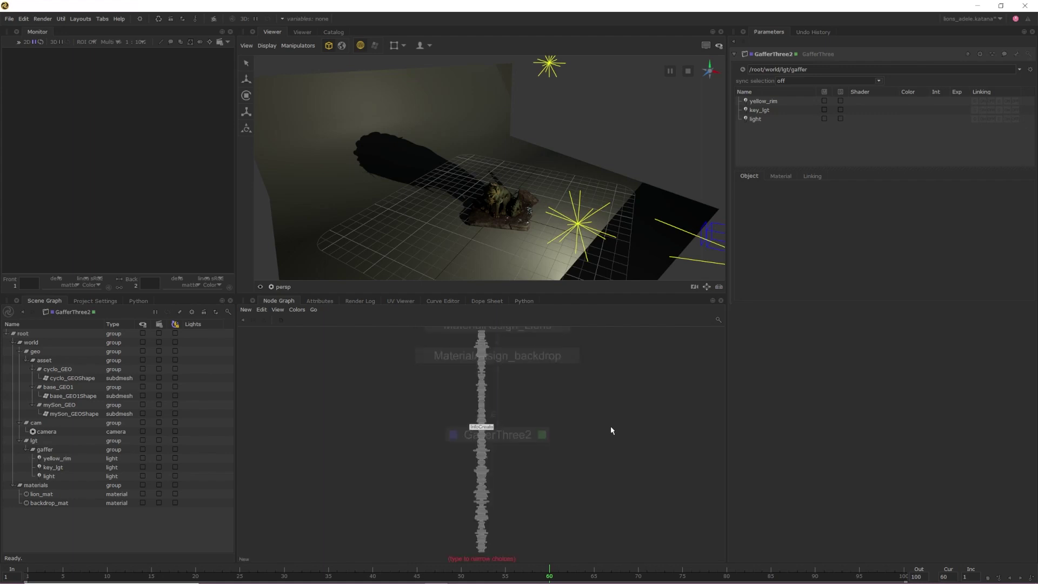
text(usdm)
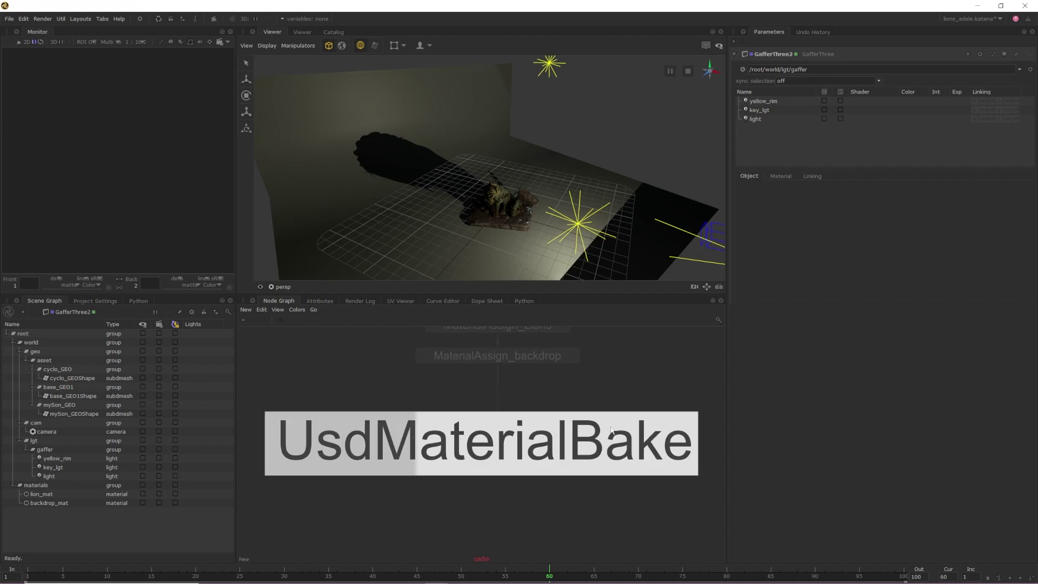
key(Return)
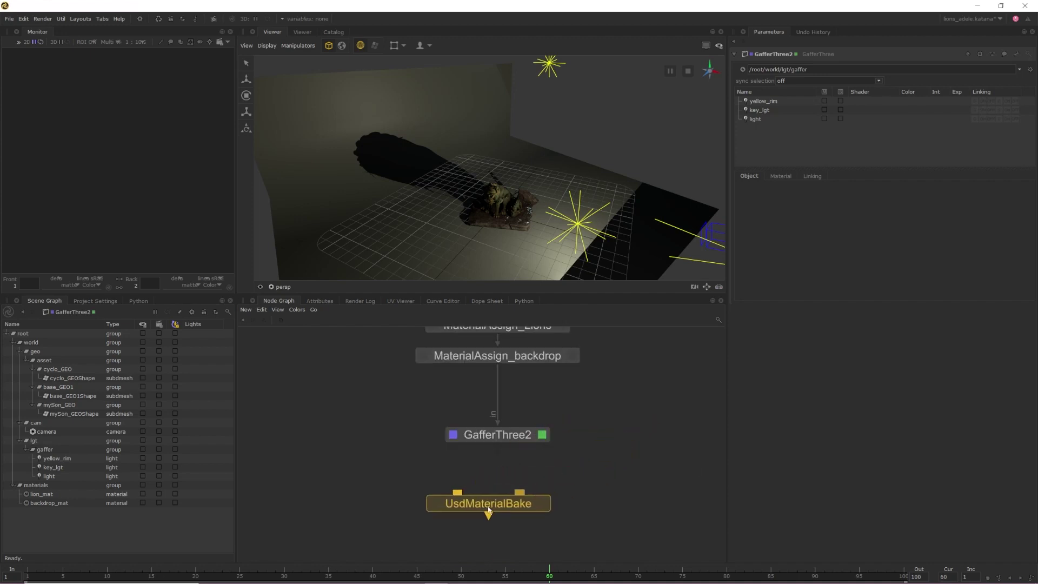
click(502, 525)
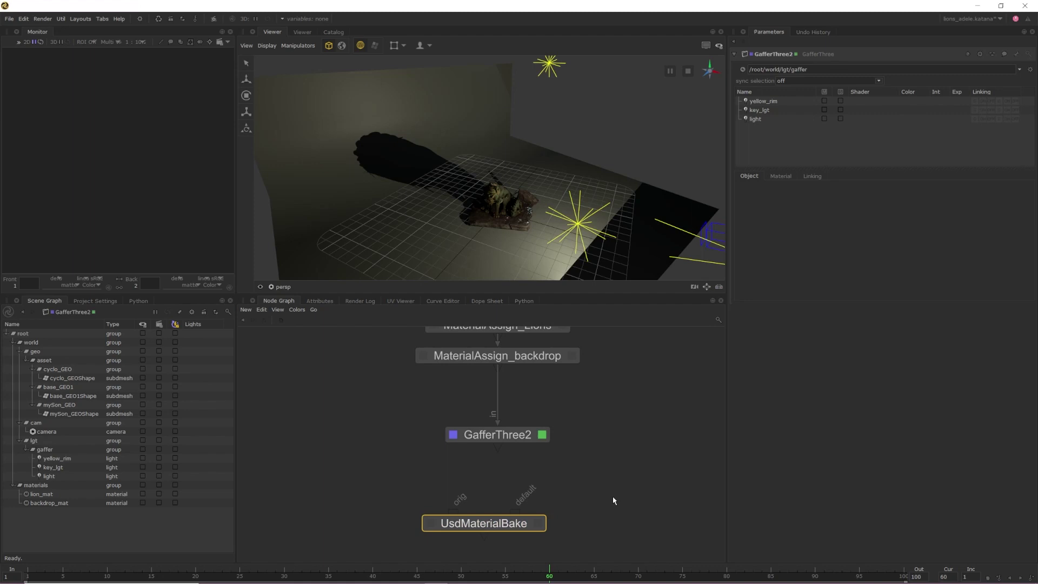
drag(498, 444, 518, 518)
Connect the orig input of UsdMaterialBake to MaterialAssign_backdrop and route the connection through a dot beside GafferThree2
drag(454, 513, 499, 368)
key(period)
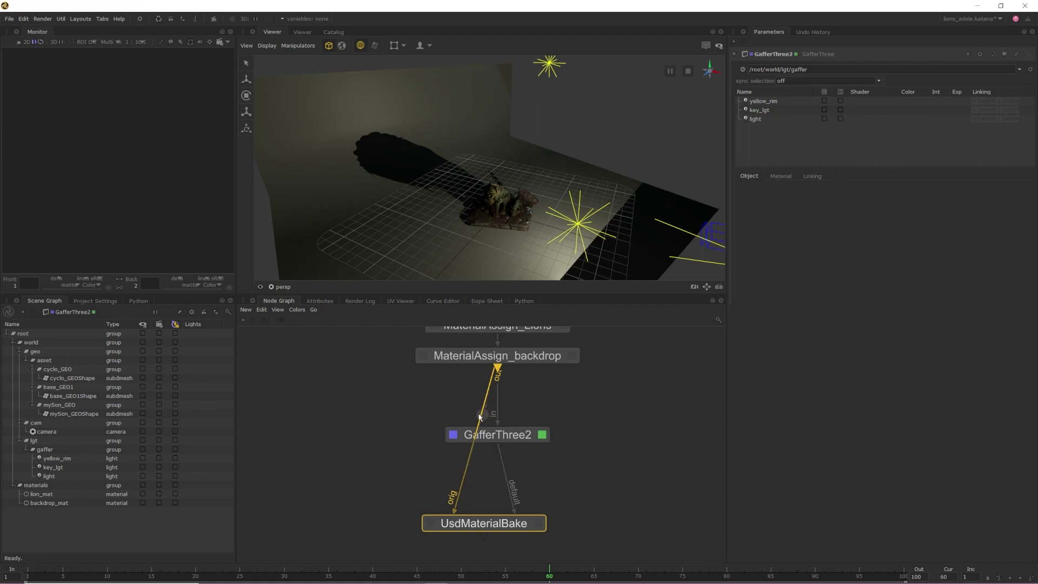
drag(481, 416, 417, 398)
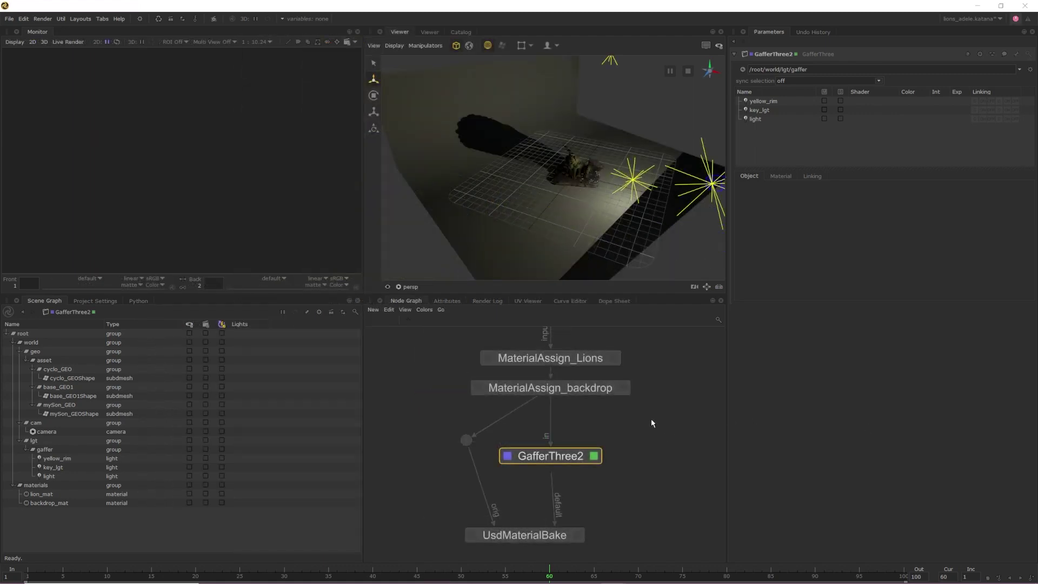
Compare the scene graph at UsdMaterialBake and at MaterialAssign_backdrop, and open the UsdMaterialBake parameters
click(473, 537)
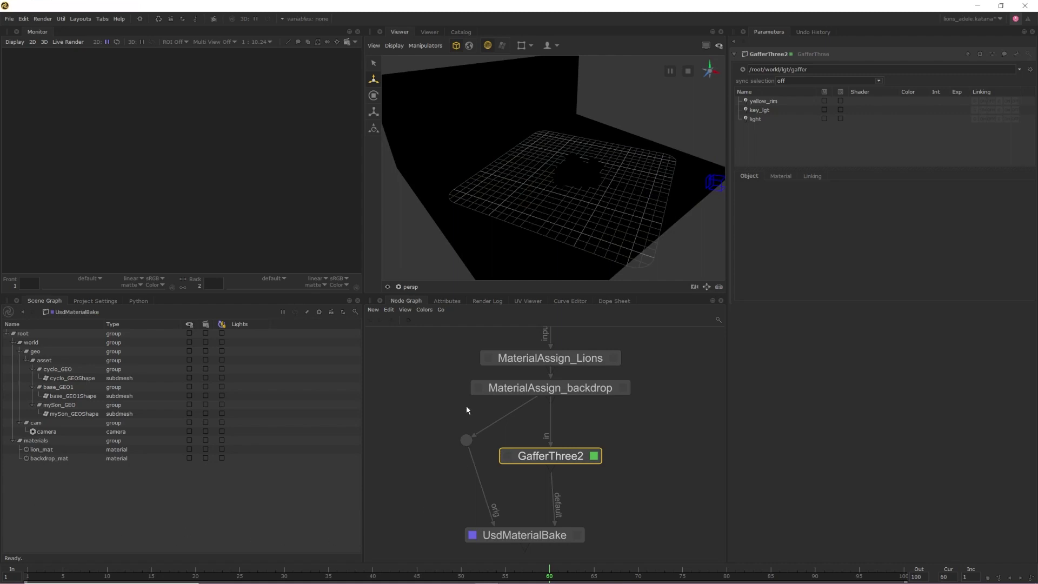
click(478, 389)
click(577, 536)
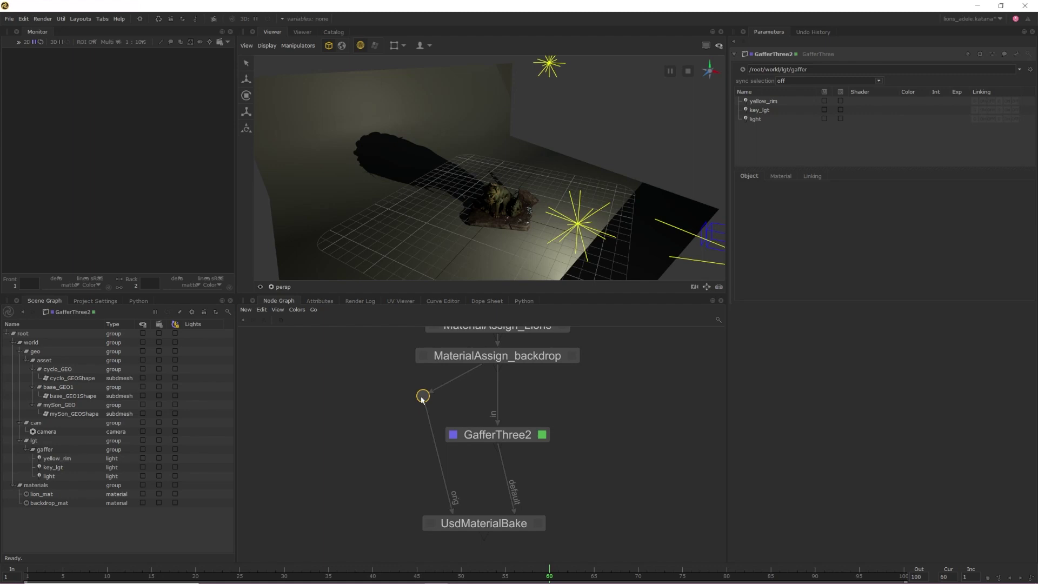
Delete the dot and its connection to the orig input of UsdMaterialBake
key(Delete)
click(455, 513)
click(454, 509)
Add a LocationCreate node beside GafferThree2, and move GafferThree2 and UsdMaterialBake lower to make room above them
key(Tab)
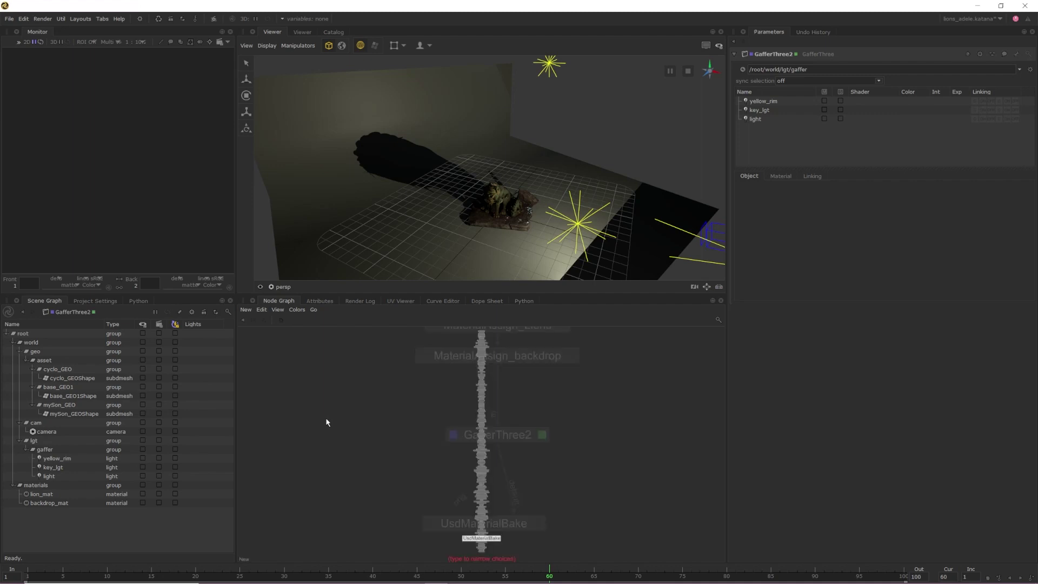
text(location)
key(Return)
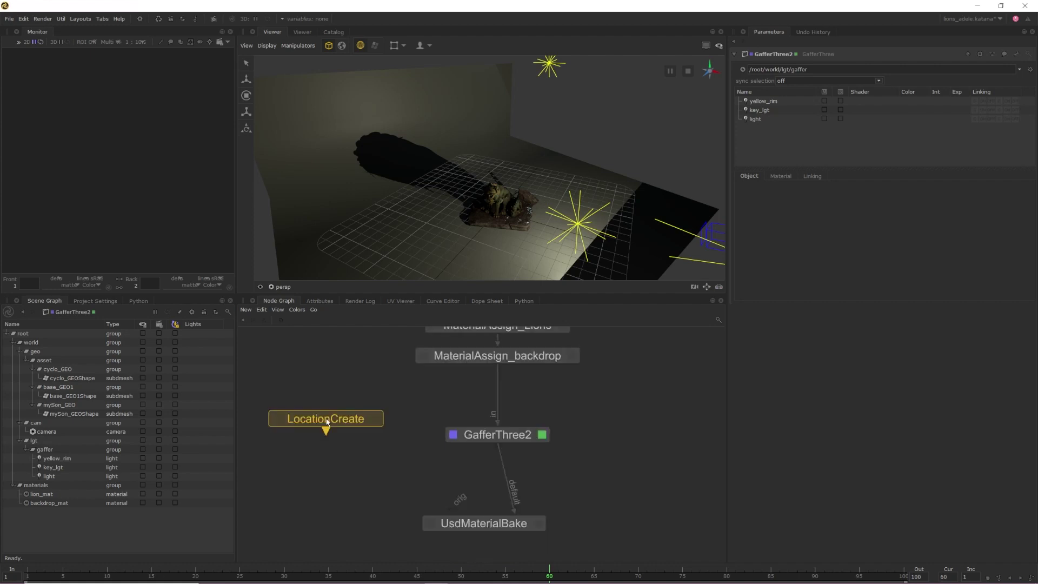
click(319, 427)
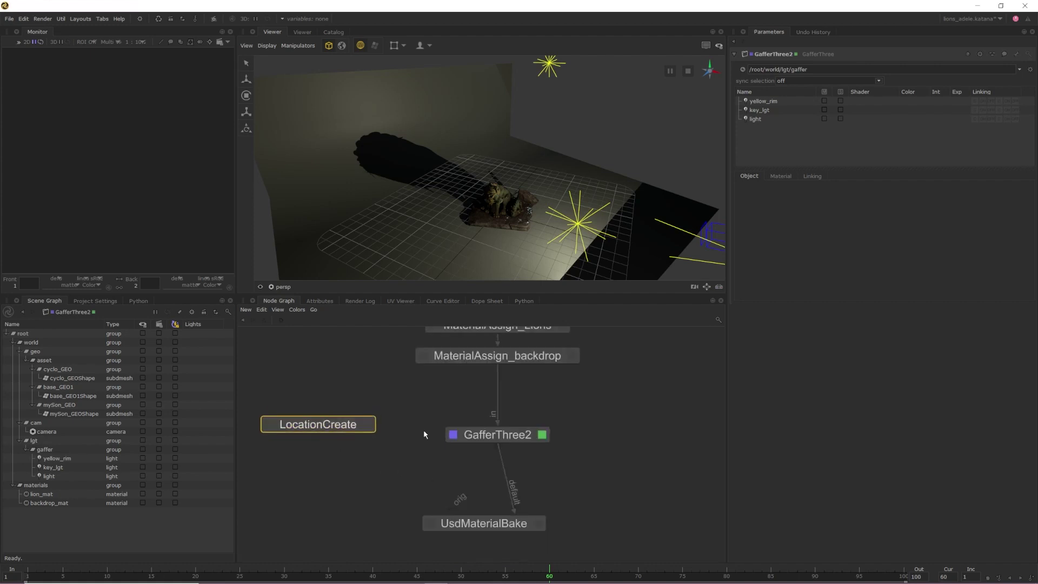
drag(424, 430, 556, 532)
drag(514, 443, 514, 517)
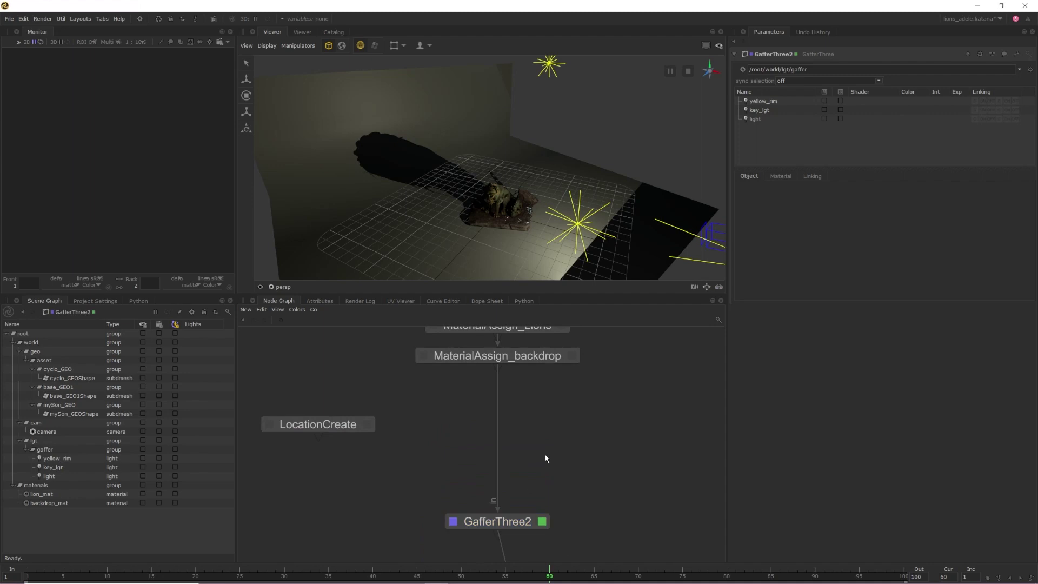
Insert a Merge node between MaterialAssign_backdrop and GafferThree2, and connect LocationCreate to its second input
key(Tab)
text(Merge)
key(Return)
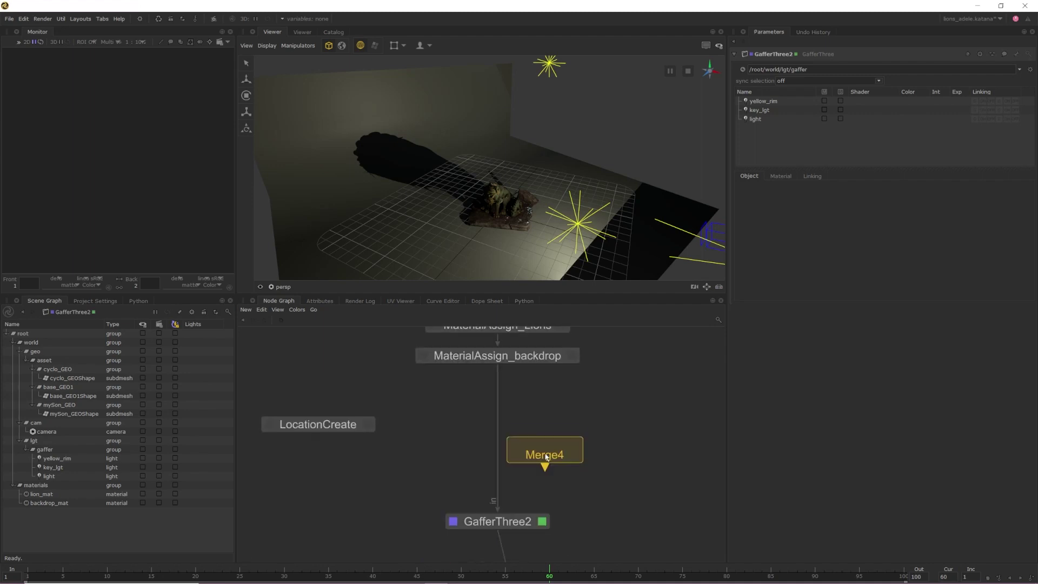
click(498, 466)
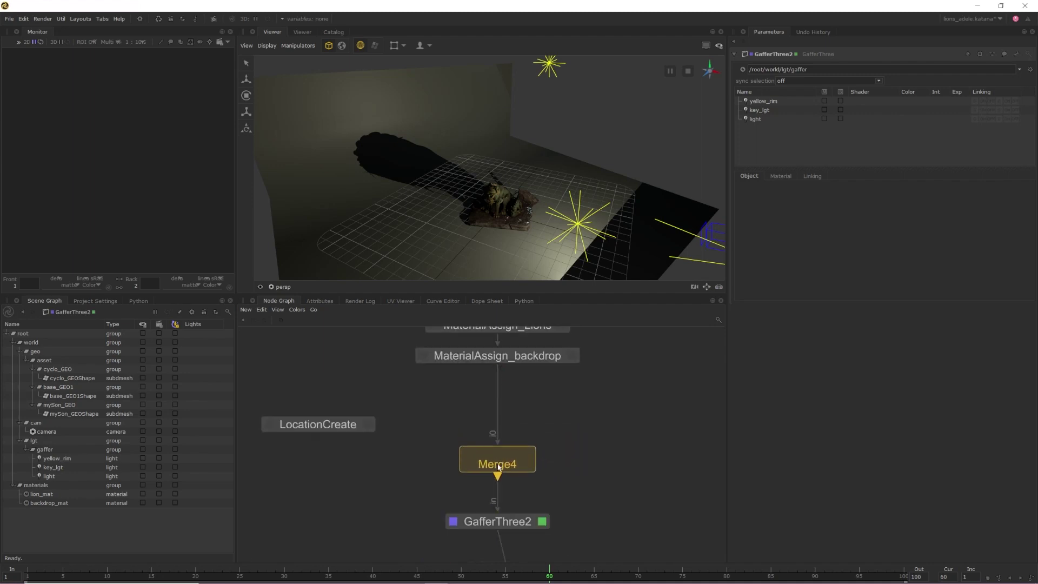
mouse_move(501, 461)
click(503, 457)
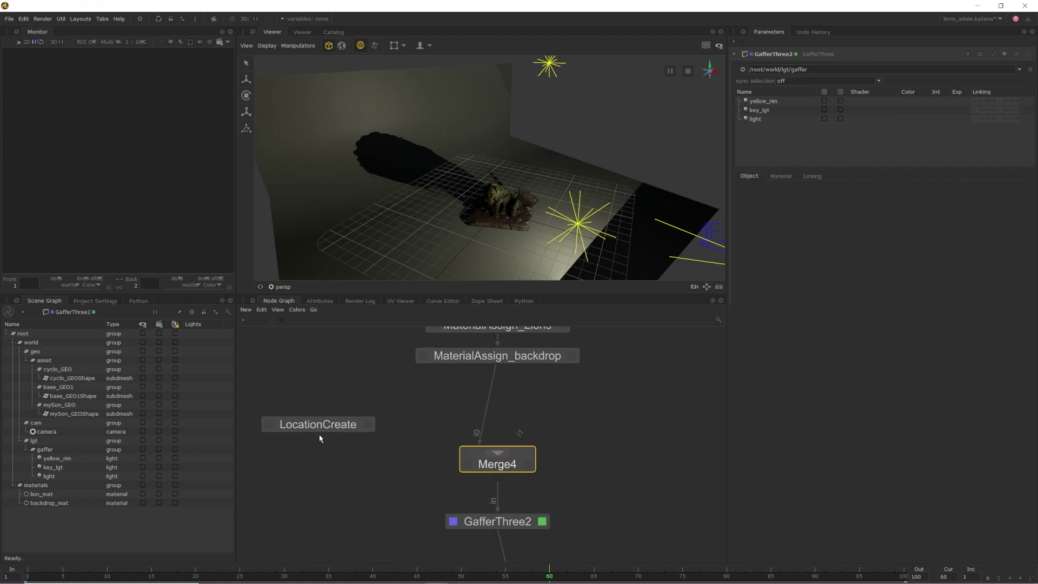
drag(319, 436, 521, 449)
drag(333, 421, 338, 396)
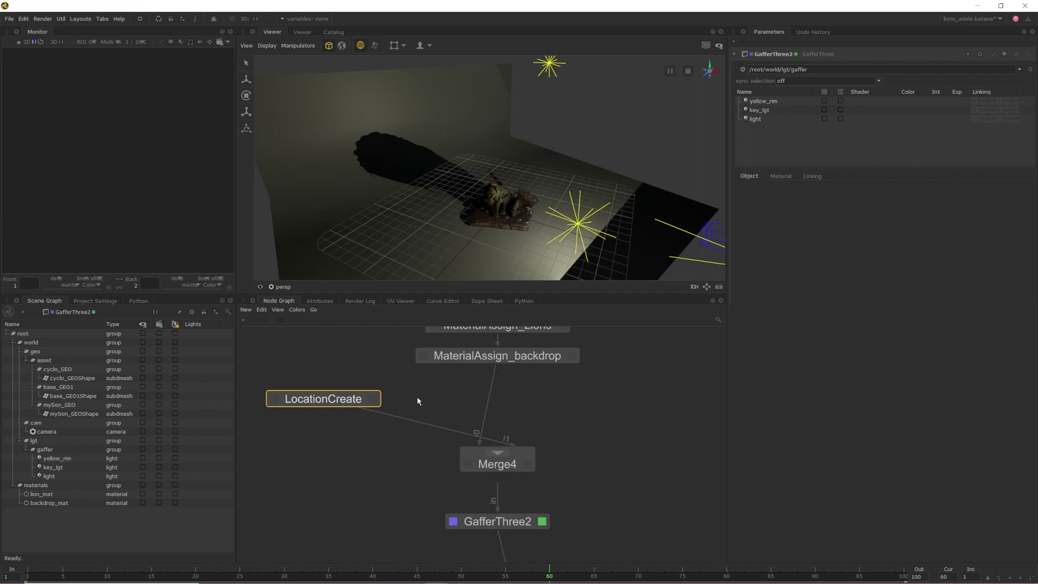
Set the LocationCreate location to /root/world/lgt and connect UsdMaterialBake's orig input to Merge4 through a dot
click(373, 399)
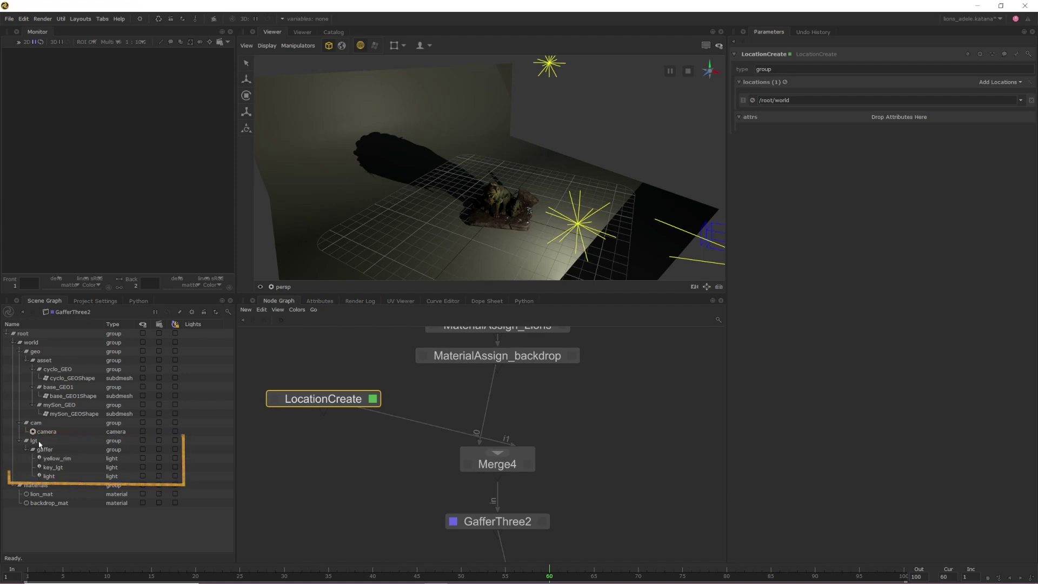
drag(40, 441, 848, 100)
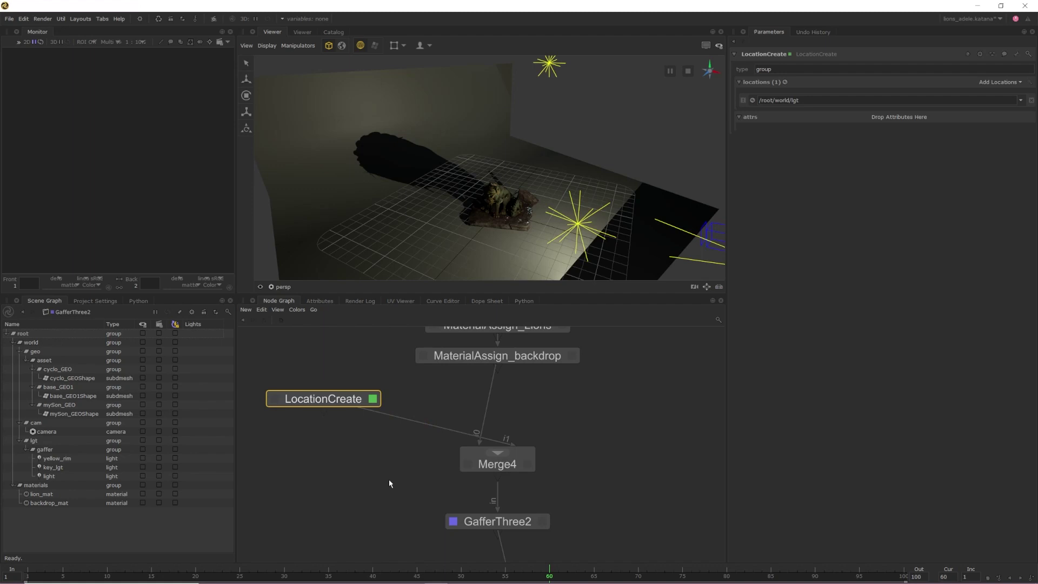
middle_drag(388, 479, 405, 413)
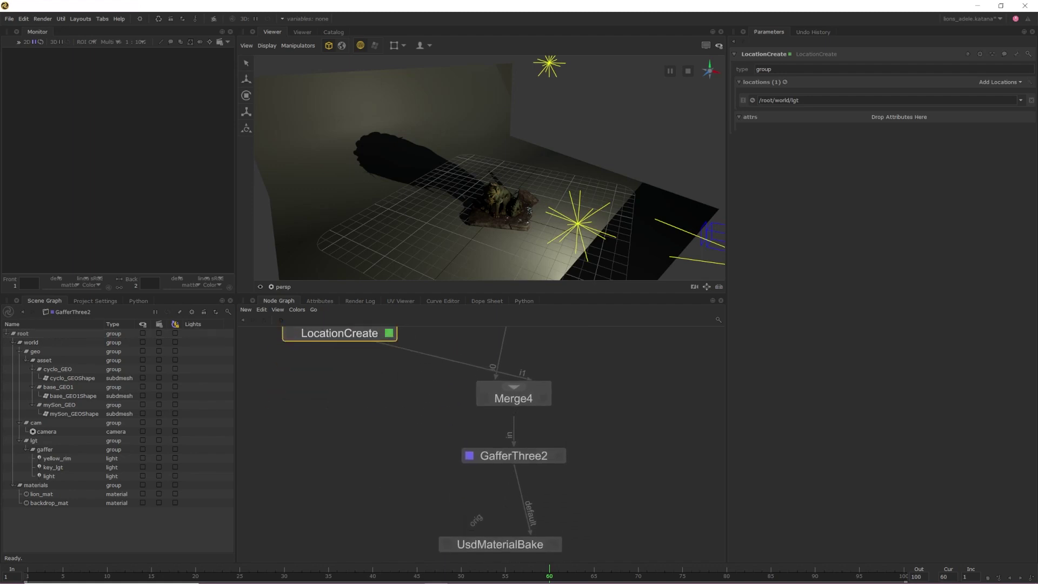
drag(476, 527, 495, 397)
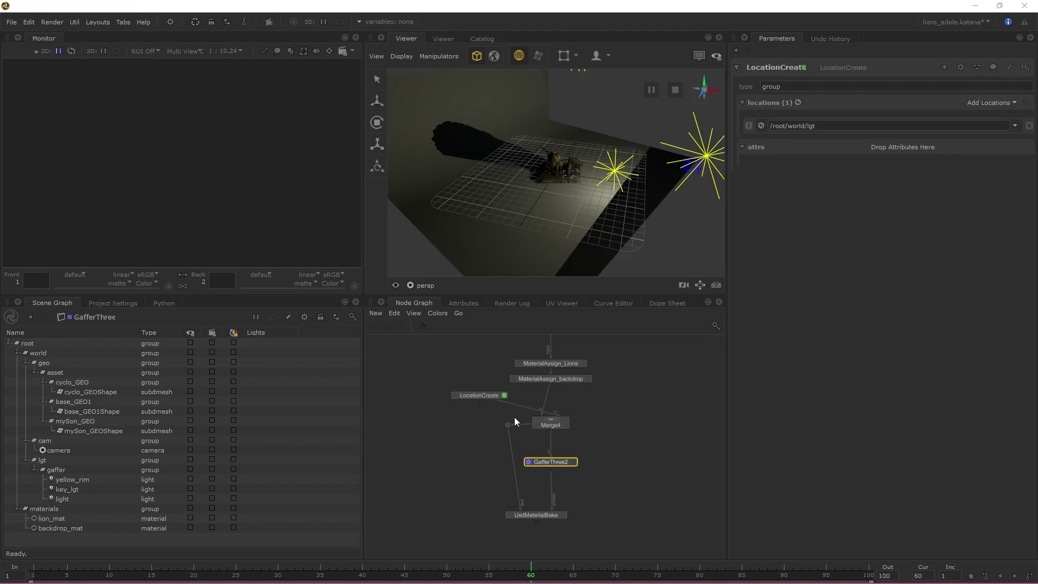
Compare the scene graph at Merge4 with LocationCreate disabled and enabled, and return the view to GafferThree2
click(534, 424)
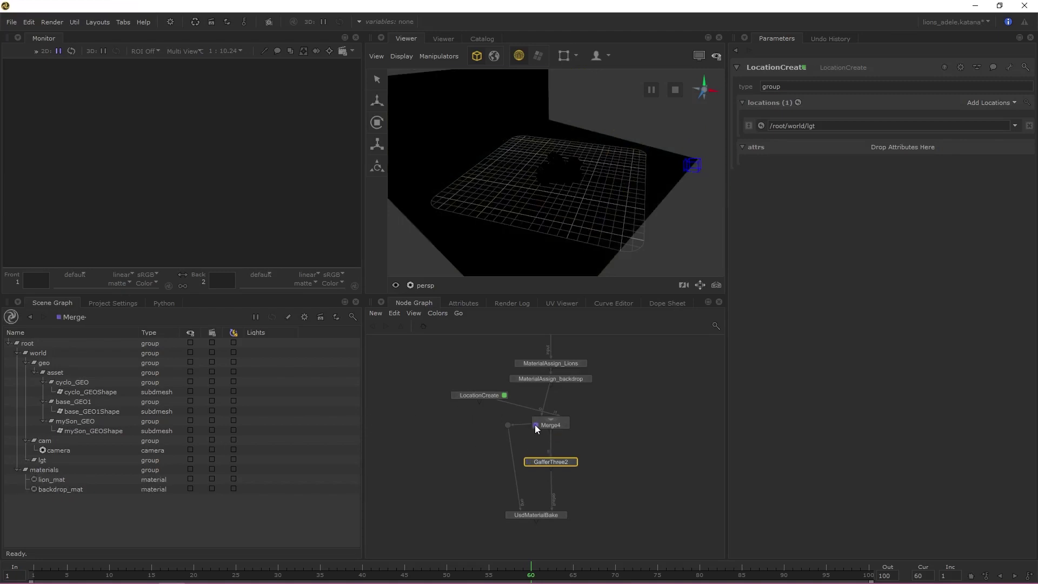
click(481, 396)
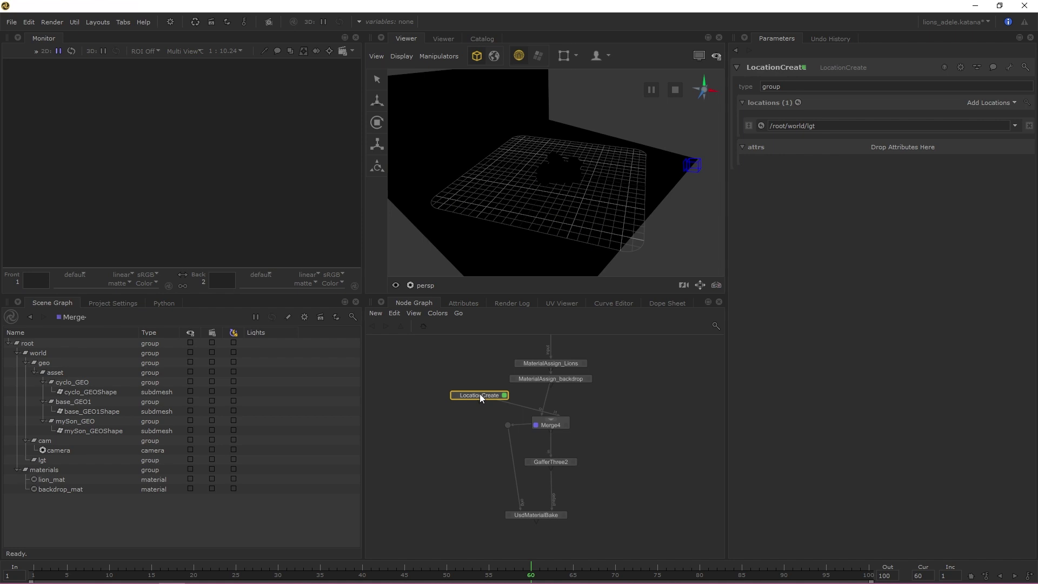
key(d)
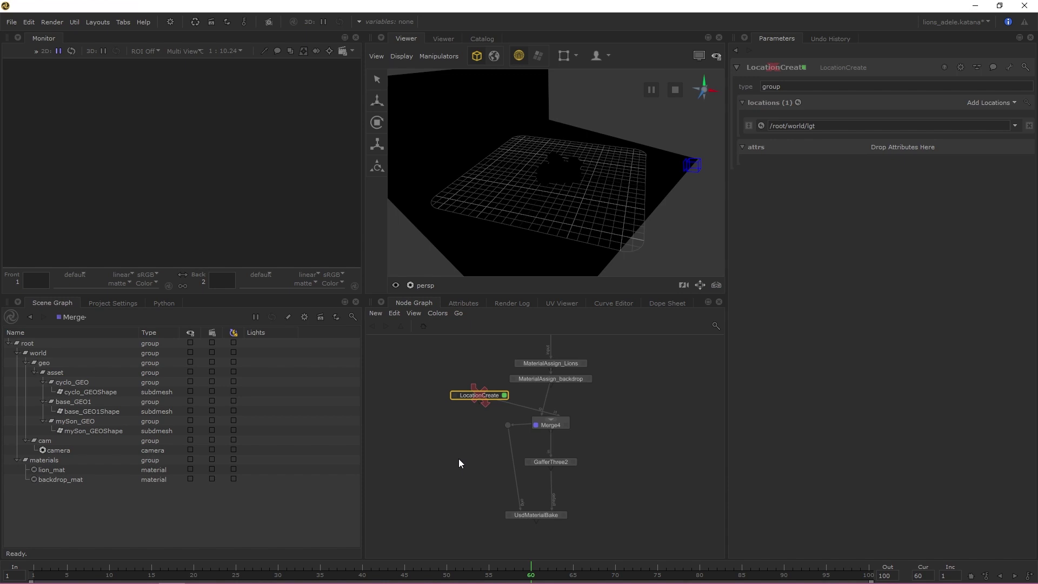
key(d)
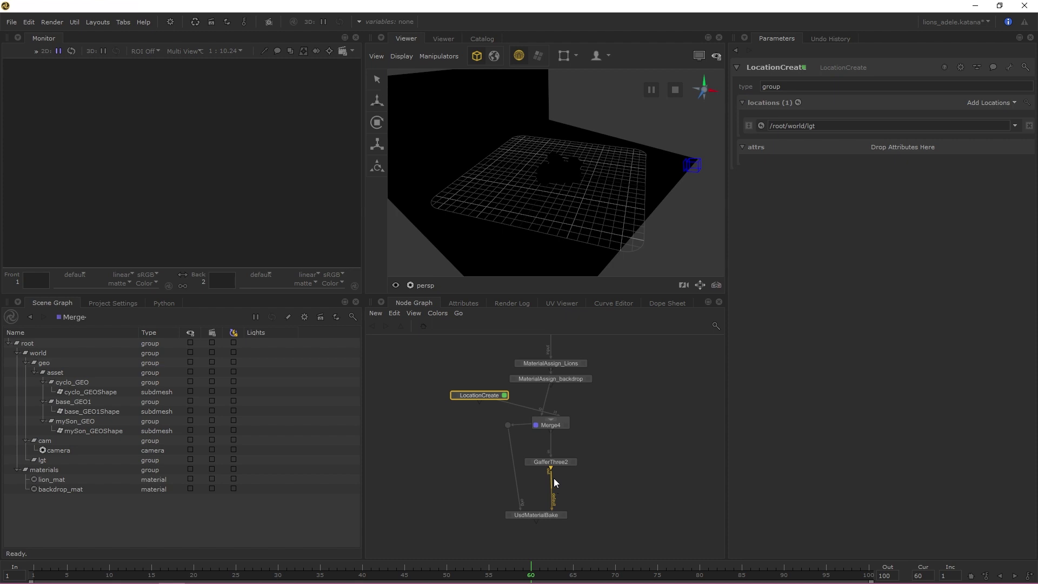
click(531, 463)
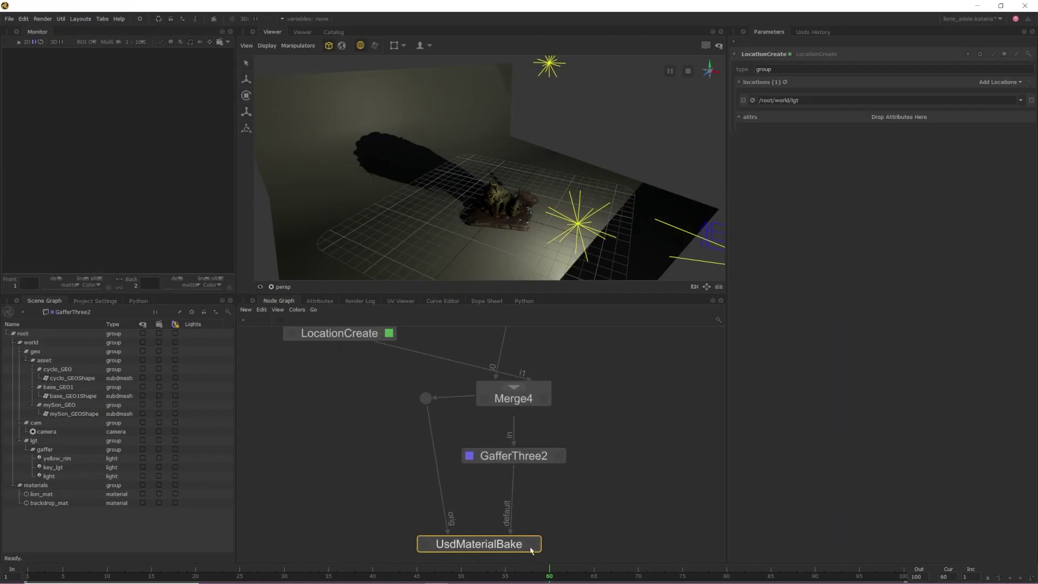
Set UsdMaterialBake's root location to /root/world/lgt and its save folder to F:/WORK_STUFF/KATANA/USD_WORKFLOW/ASSETS/Lion_multi_light/
click(534, 545)
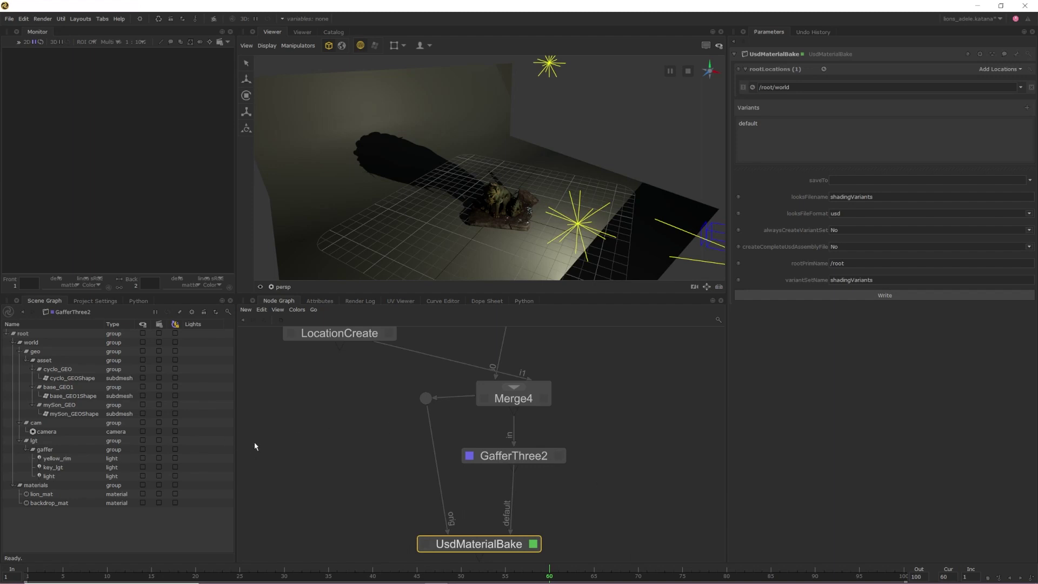
drag(46, 441, 842, 88)
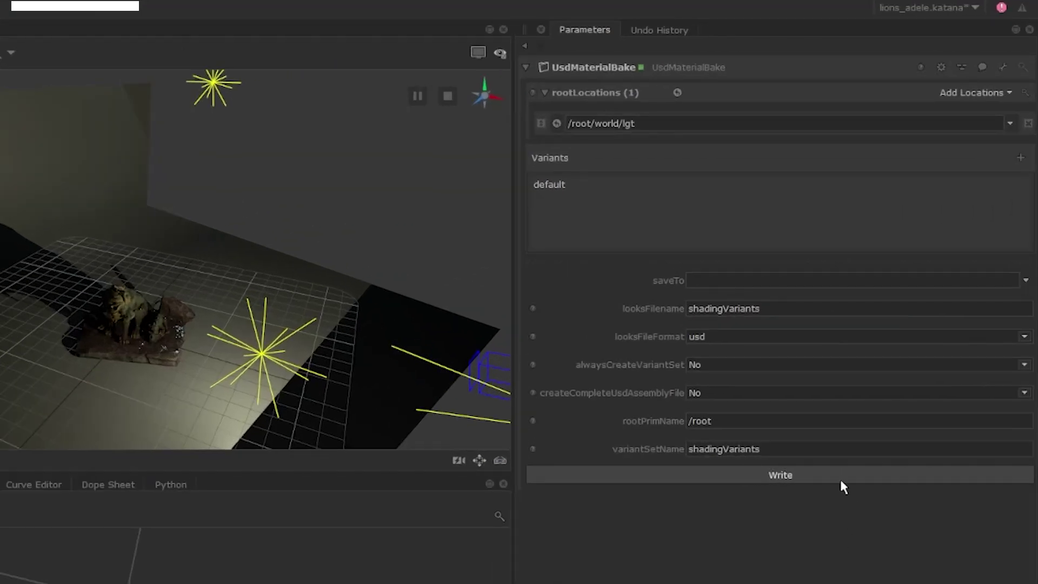
click(1026, 281)
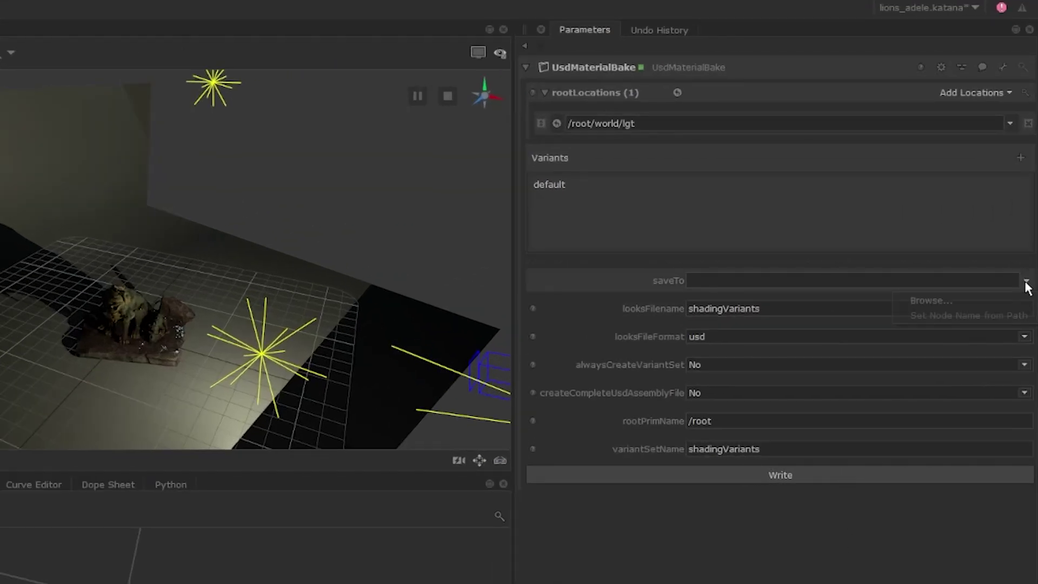
click(992, 302)
click(159, 192)
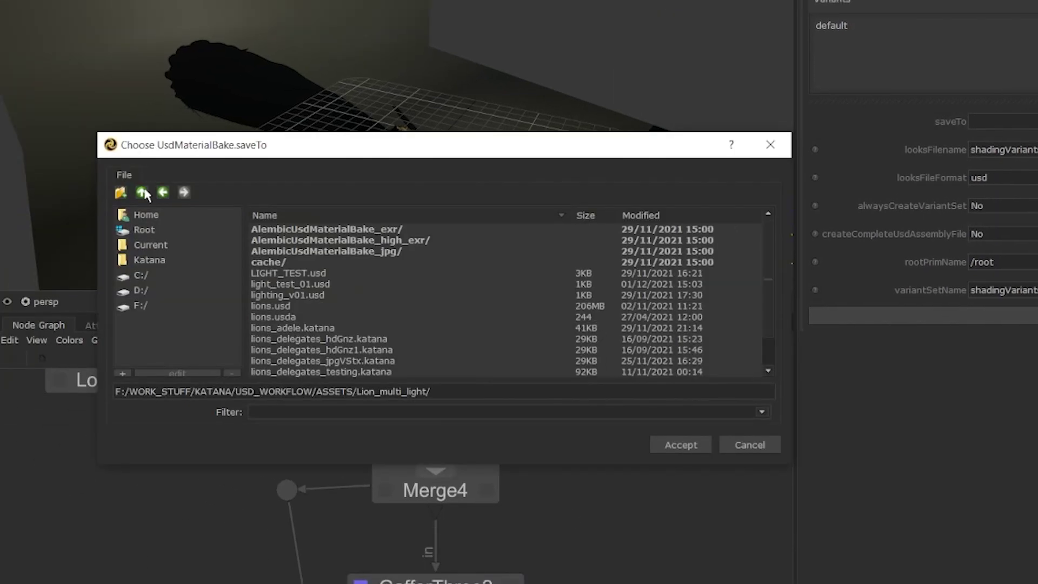
click(681, 444)
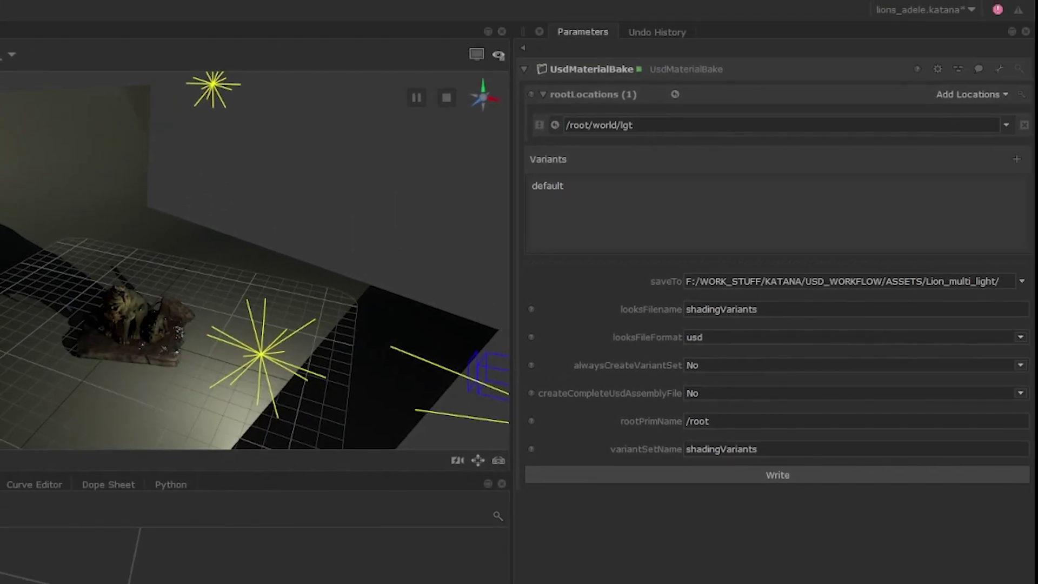
Write the lights to a looks file named LIGHTING_001 with the root prim name /lights
click(677, 309)
text(LIGHTING_001)
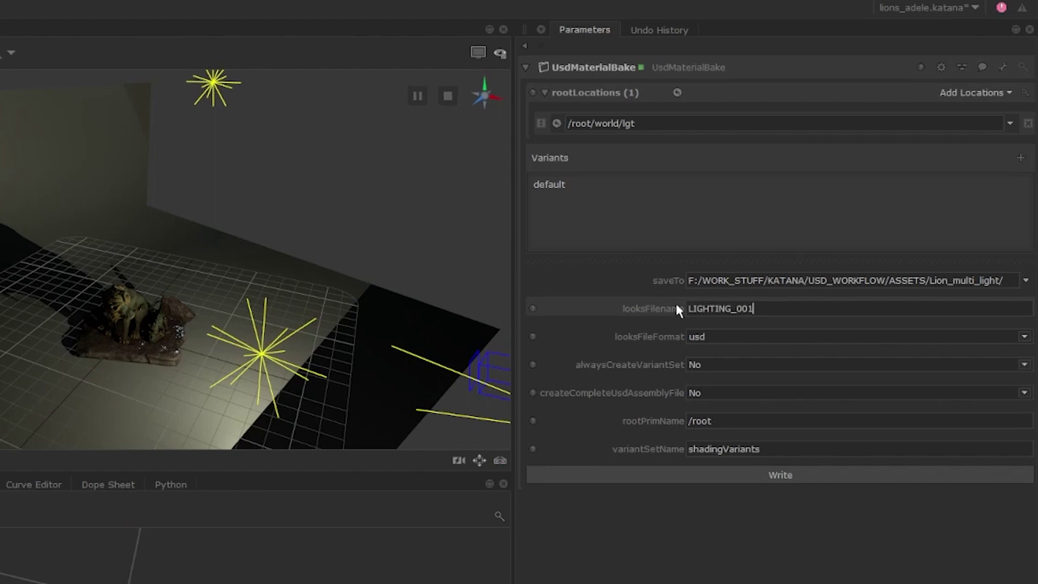
click(726, 422)
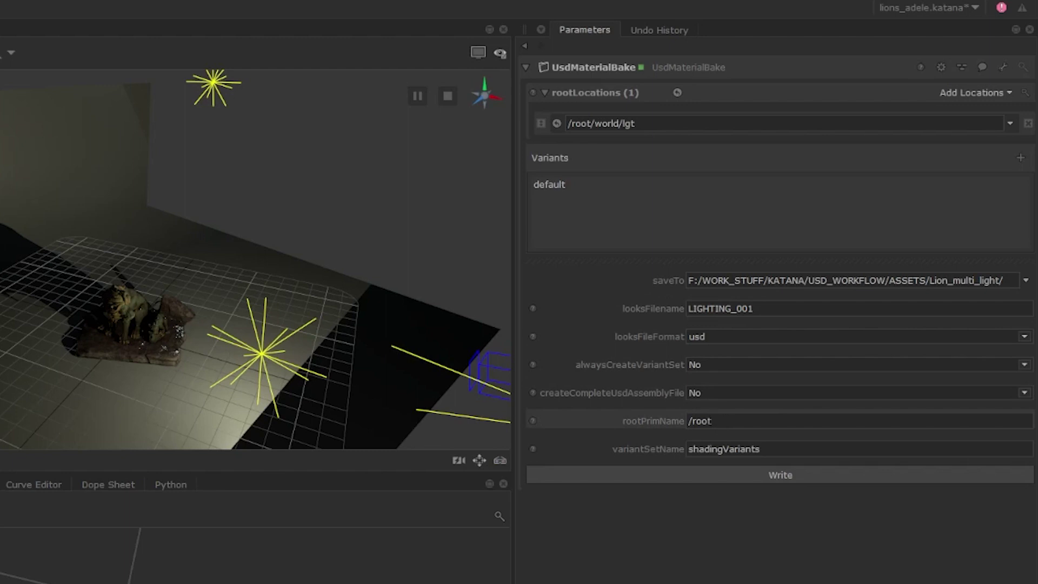
drag(713, 421, 693, 421)
text(lights)
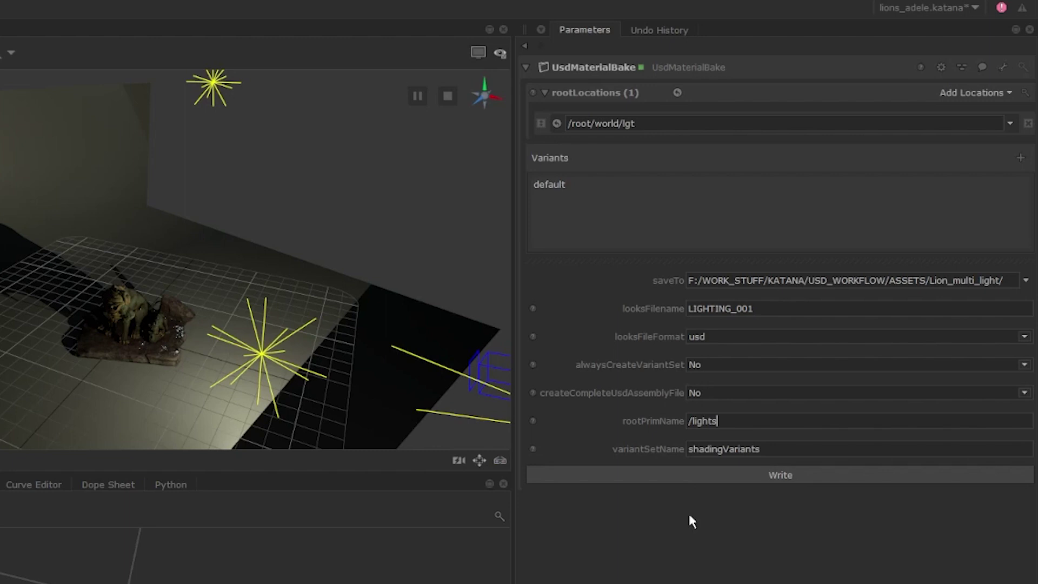
click(775, 474)
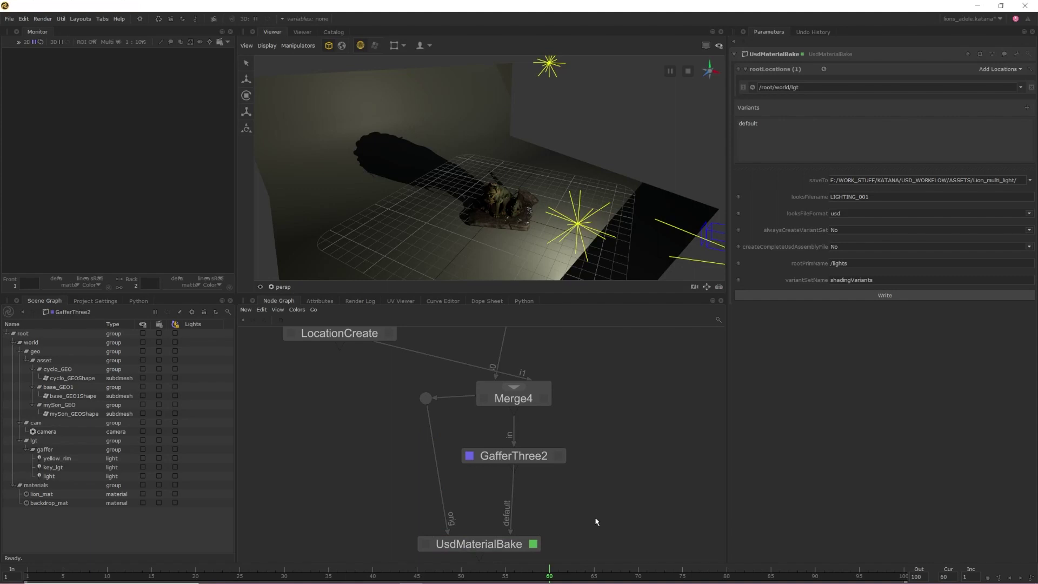
Add a UsdIn node to the node graph beside Merge4
key(Tab)
text(usdi)
key(Up)
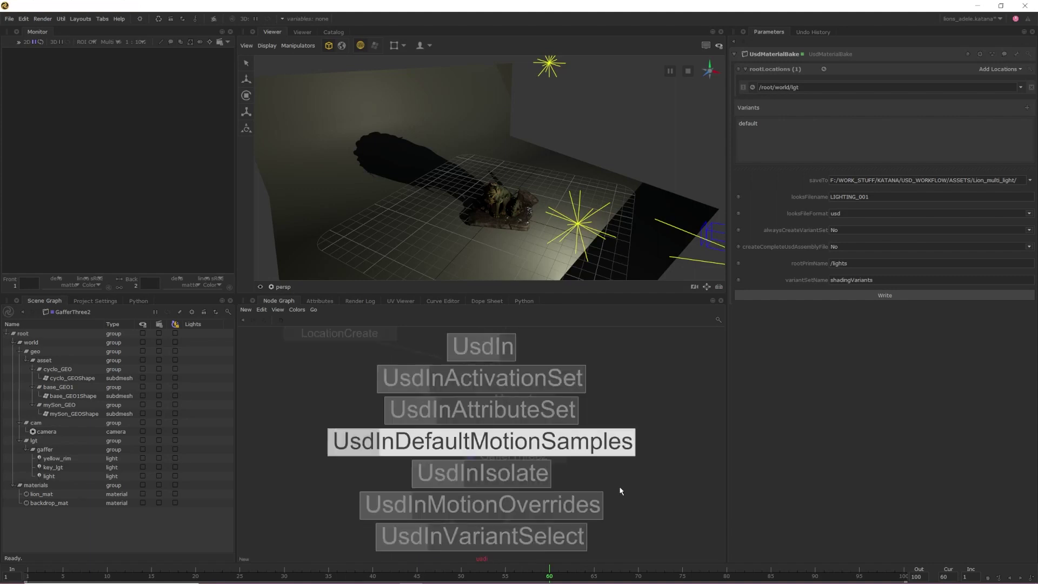
key(Up)
key(Up)
key(Up)
key(Return)
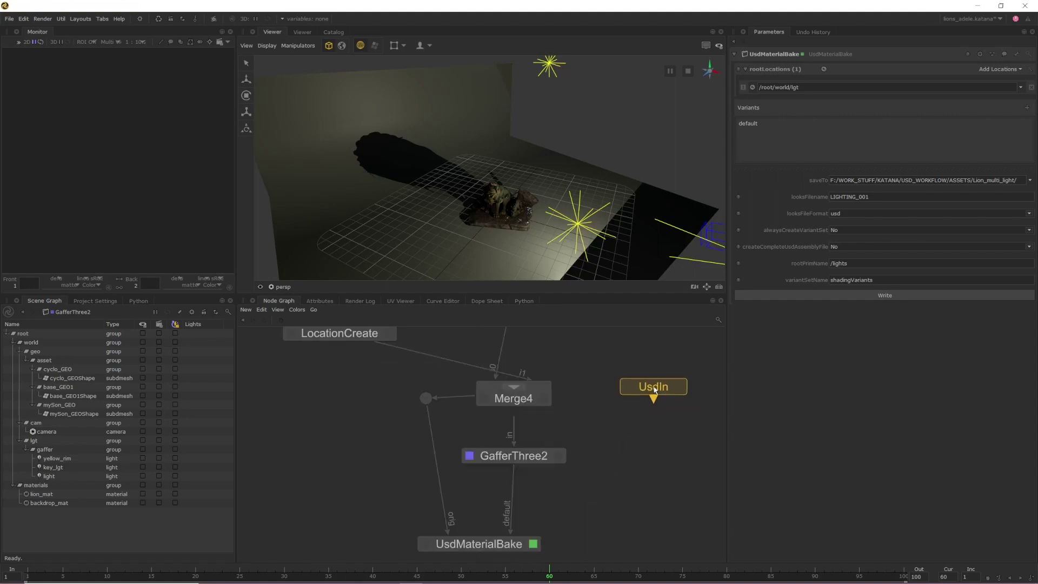
scroll(654, 390, down, 5)
middle_drag(654, 391, 559, 418)
click(559, 418)
Load LIGHTING_001.usd from the Lion_multi_light folder into UsdIn and set its location to /root/world
click(571, 417)
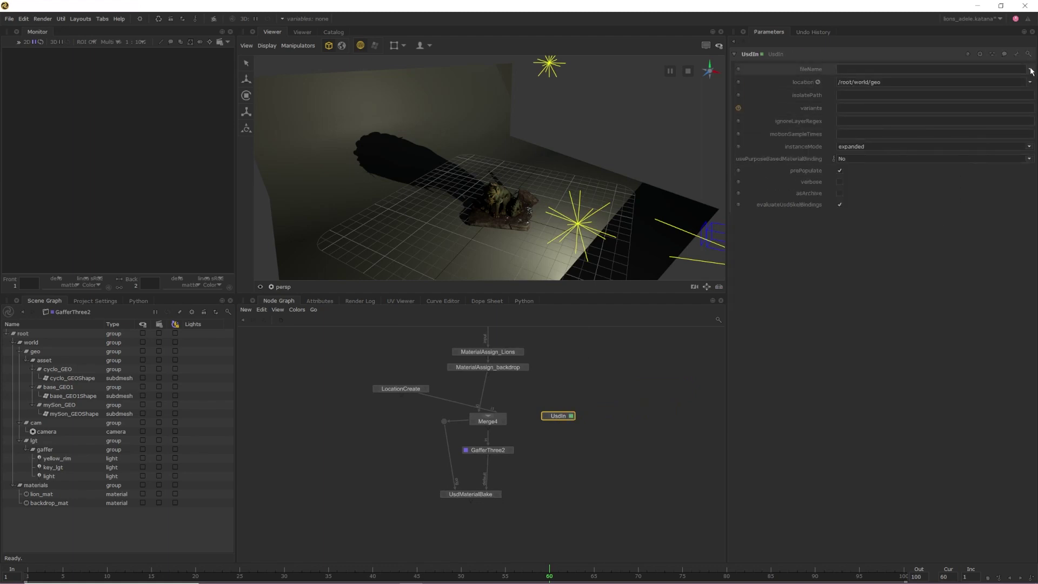
click(1031, 69)
click(1009, 80)
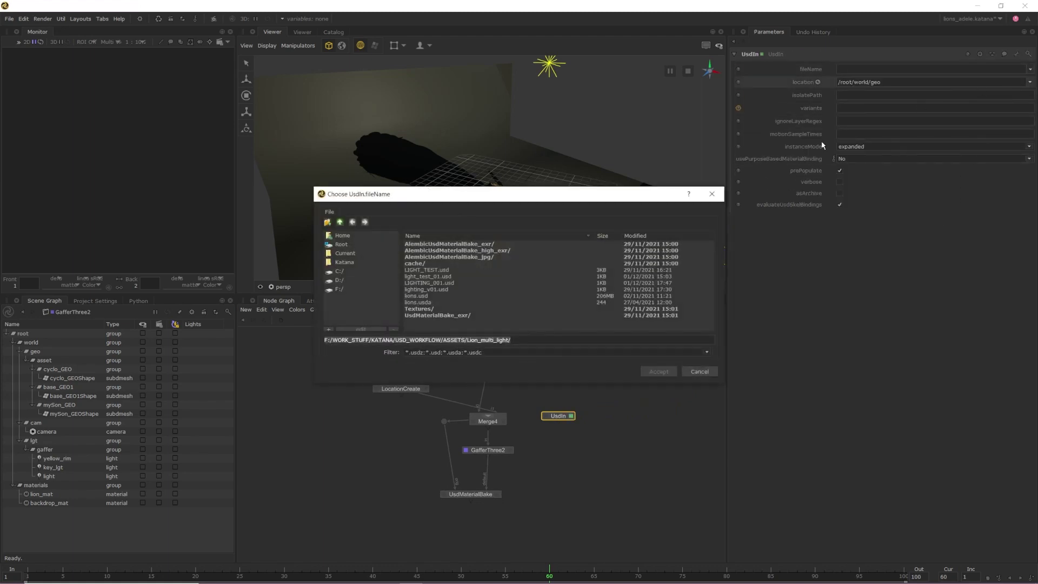
click(470, 284)
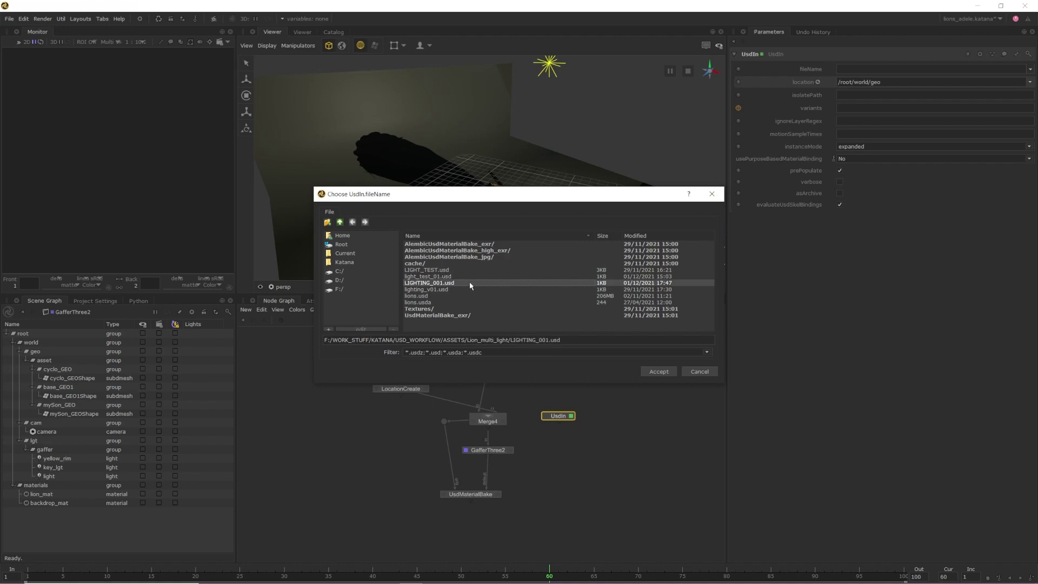
click(646, 374)
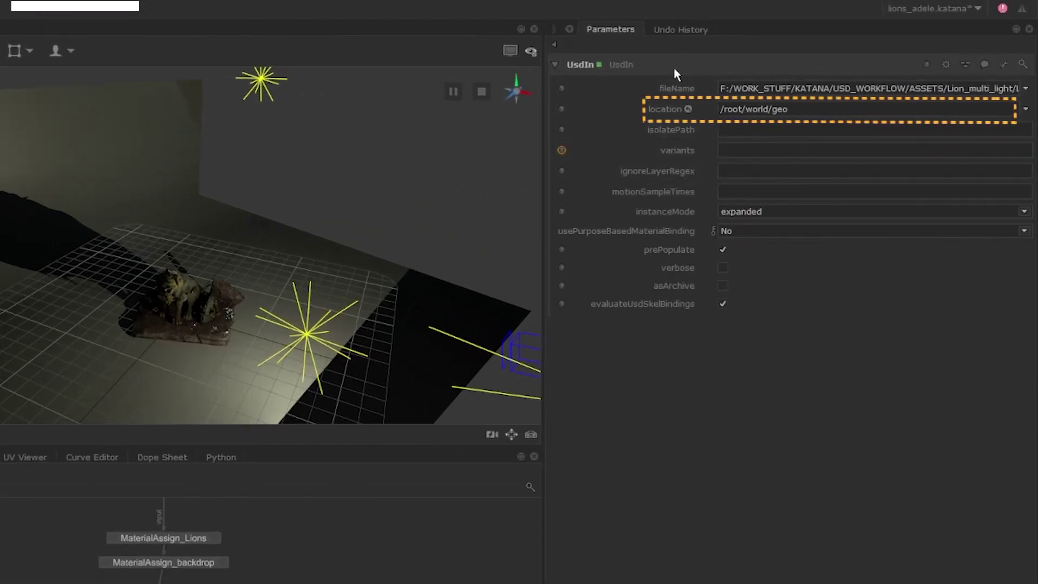
drag(789, 109, 772, 110)
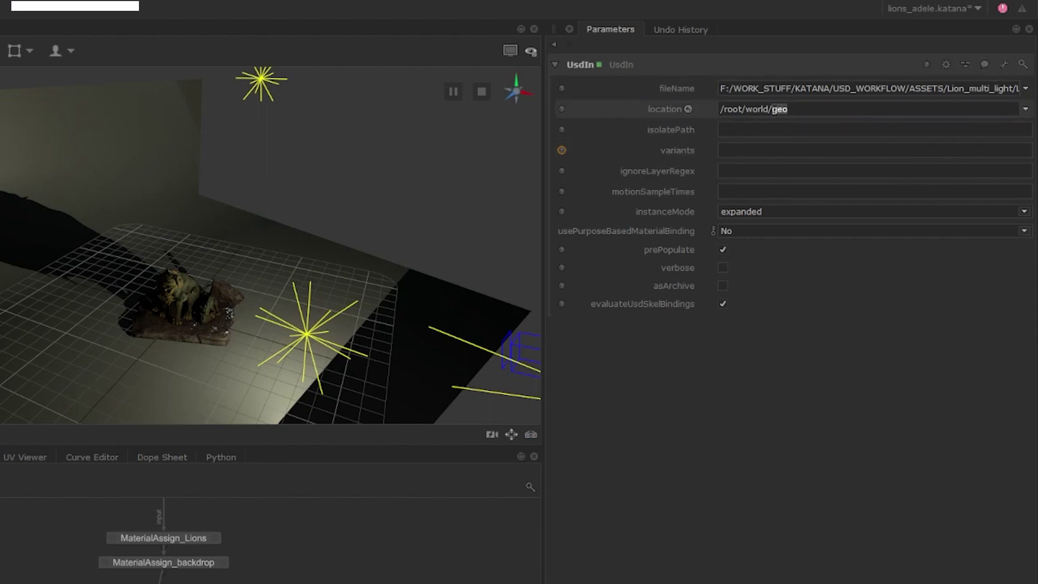
key(BackSpace)
key(BackSpace)
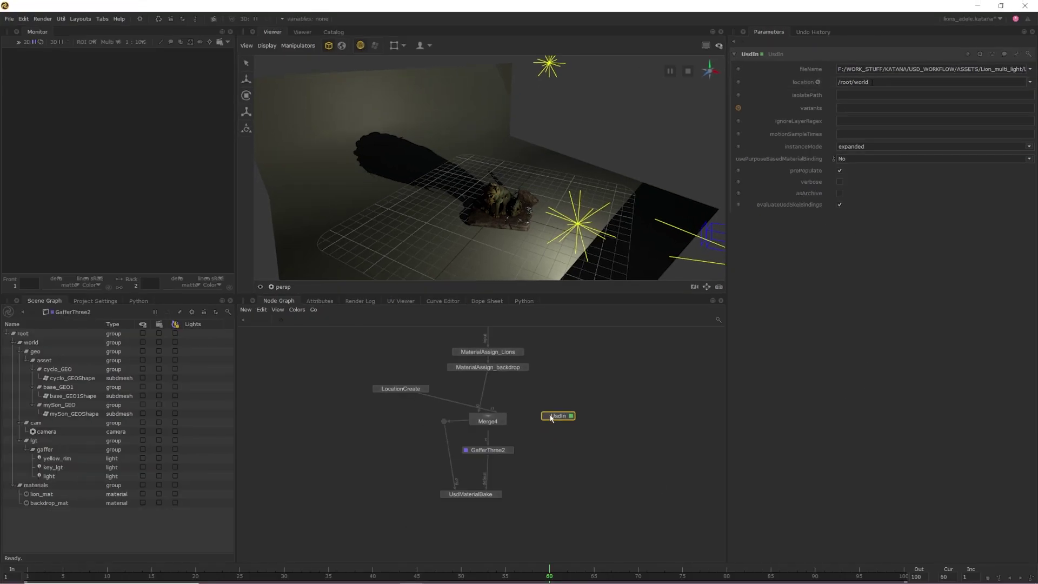
View the scene at UsdIn and examine the imported lights in the expanded hierarchy and the viewport
key(v)
click(20, 351)
click(25, 370)
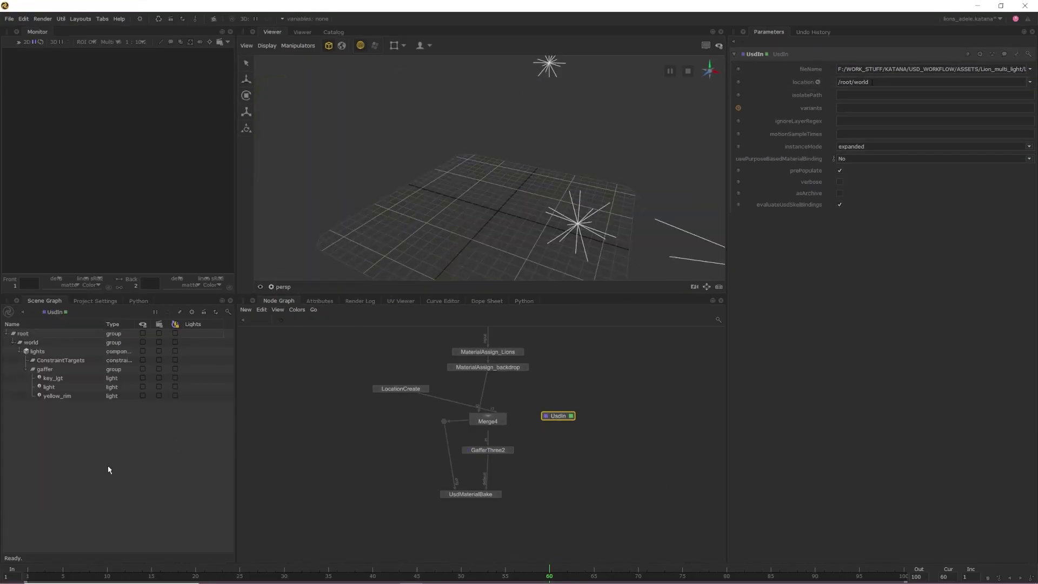
alt+drag(568, 205, 546, 204)
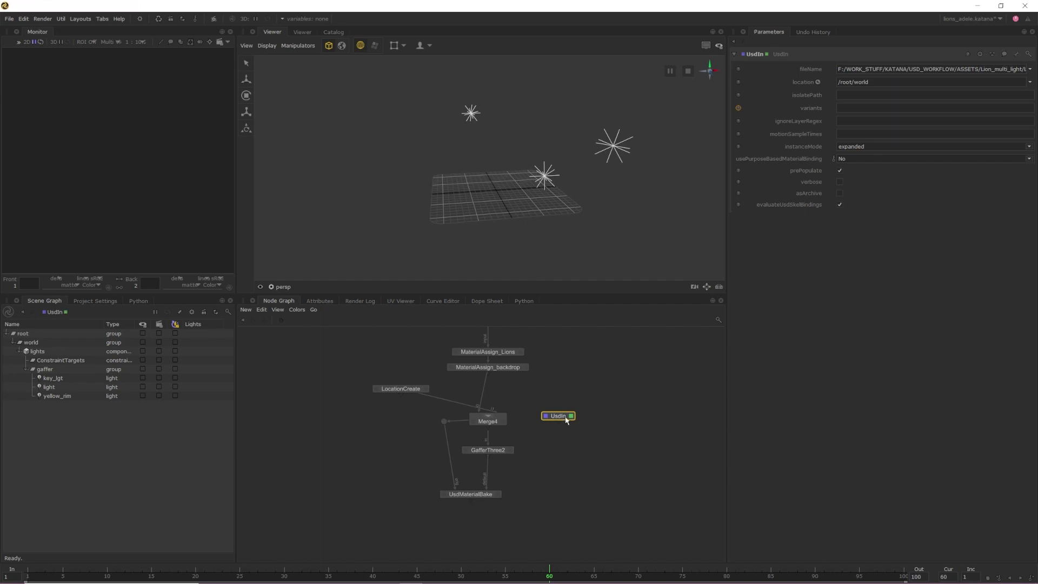
Add a Merge node below UsdIn and connect MaterialAssign_backdrop and UsdIn to its inputs
drag(566, 420, 620, 410)
key(Tab)
text(Merge)
key(Return)
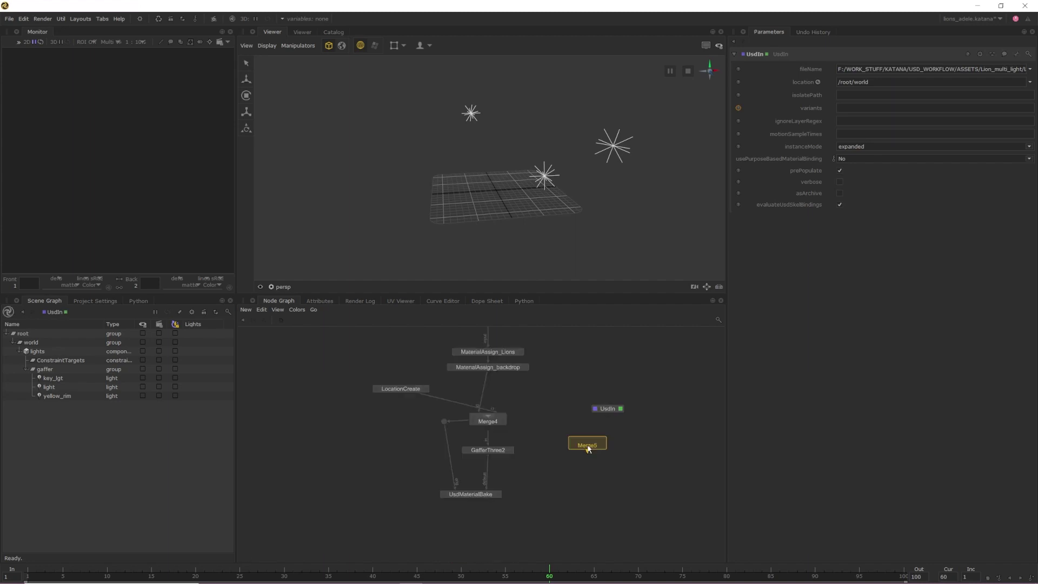
click(581, 444)
drag(486, 376, 592, 438)
drag(592, 438, 592, 439)
View the scene at Merge5 and examine the imported lights around the lion asset
click(565, 444)
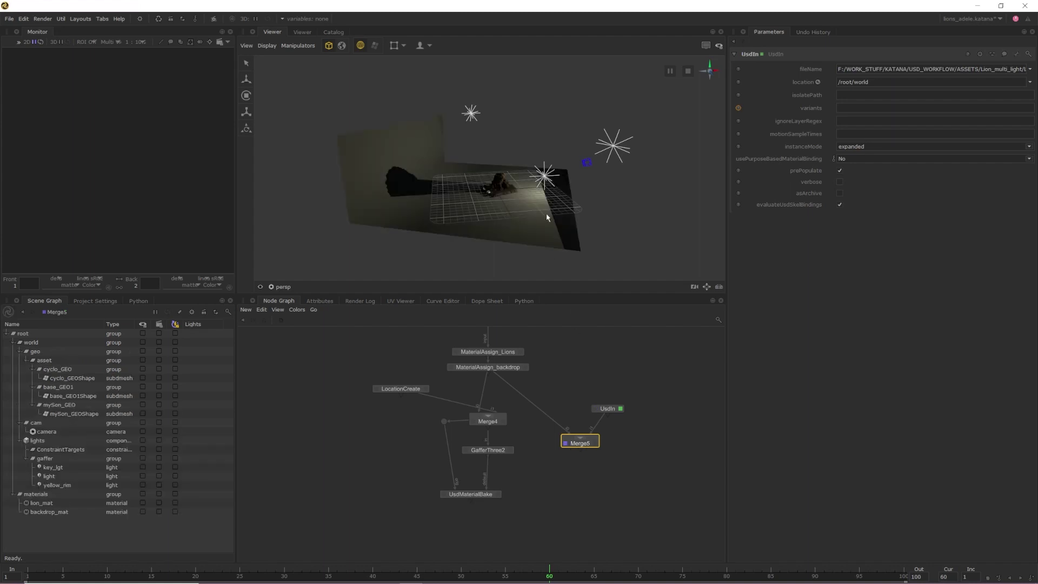
alt+right_drag(547, 213, 560, 202)
mouse_move(561, 205)
alt+mouse_down()
mouse_move(575, 205)
mouse_move(490, 215)
mouse_move(559, 204)
mouse_move(544, 210)
alt+mouse_up()
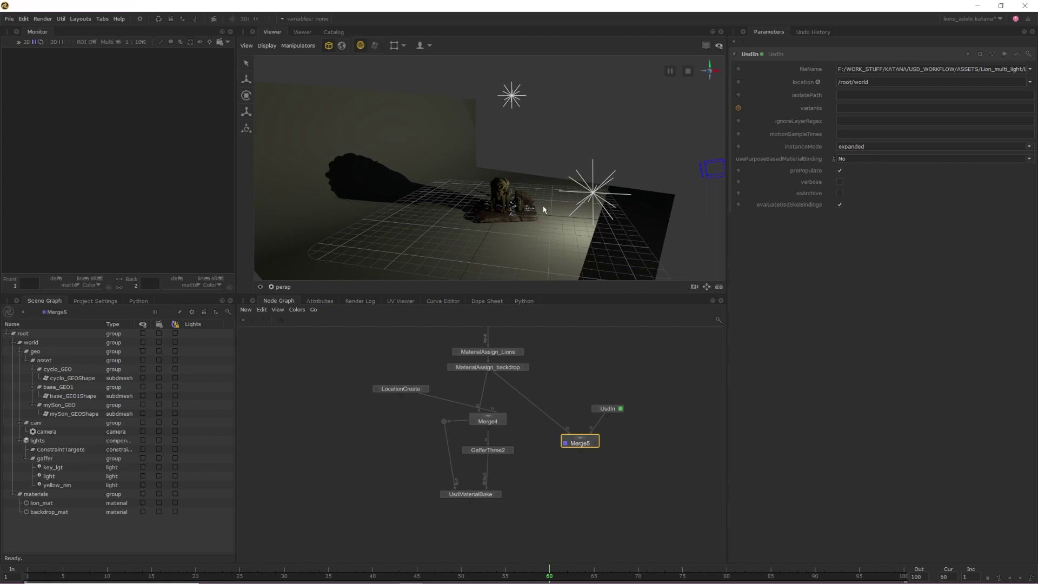
Add a GafferThree node below Merge5, connect it to Merge5's output, and view the scene at GafferThree
key(Tab)
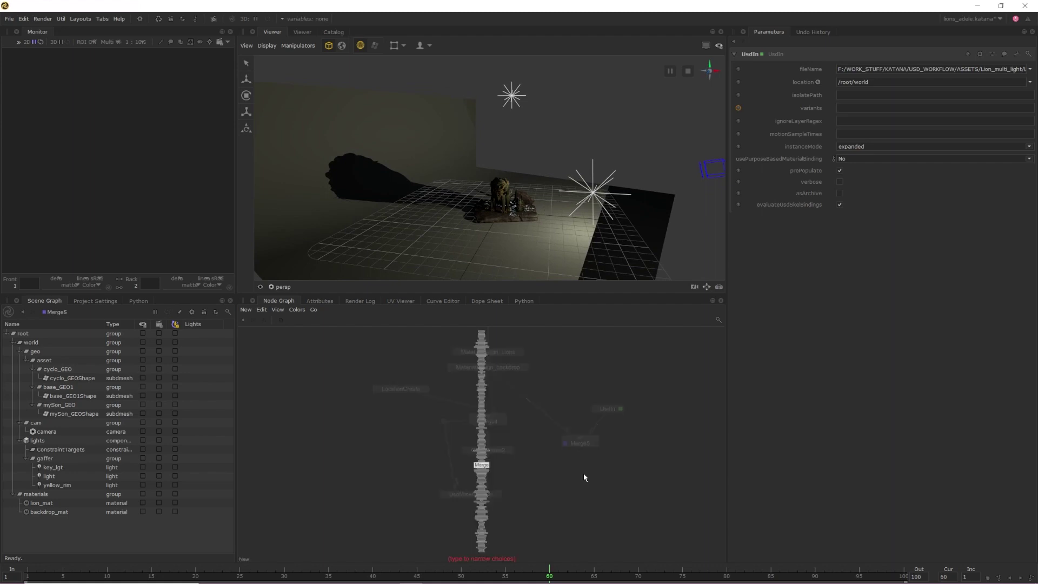
text(gaffer)
key(Return)
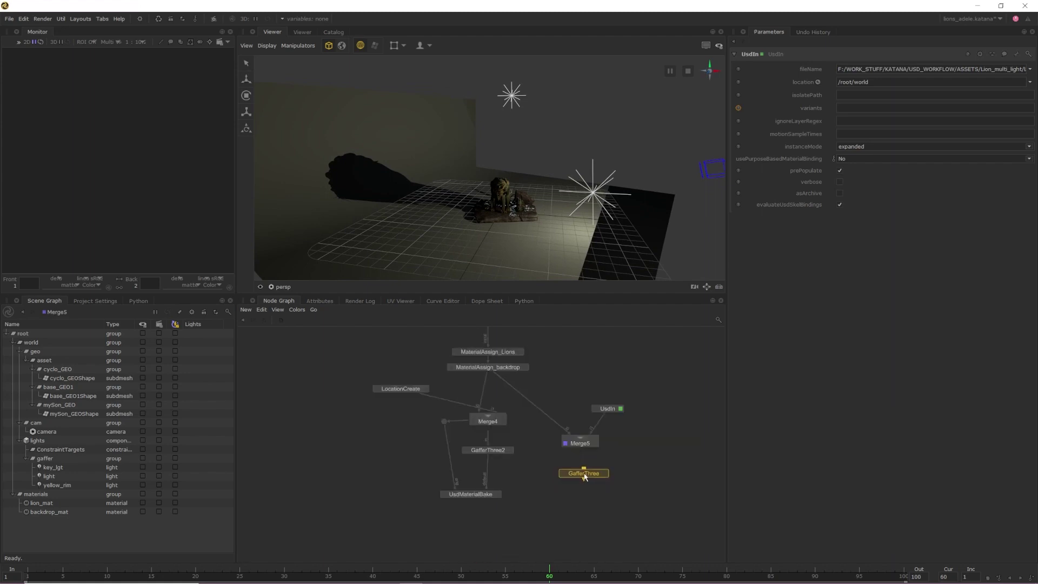
click(580, 474)
click(580, 448)
click(582, 470)
click(580, 474)
key(v)
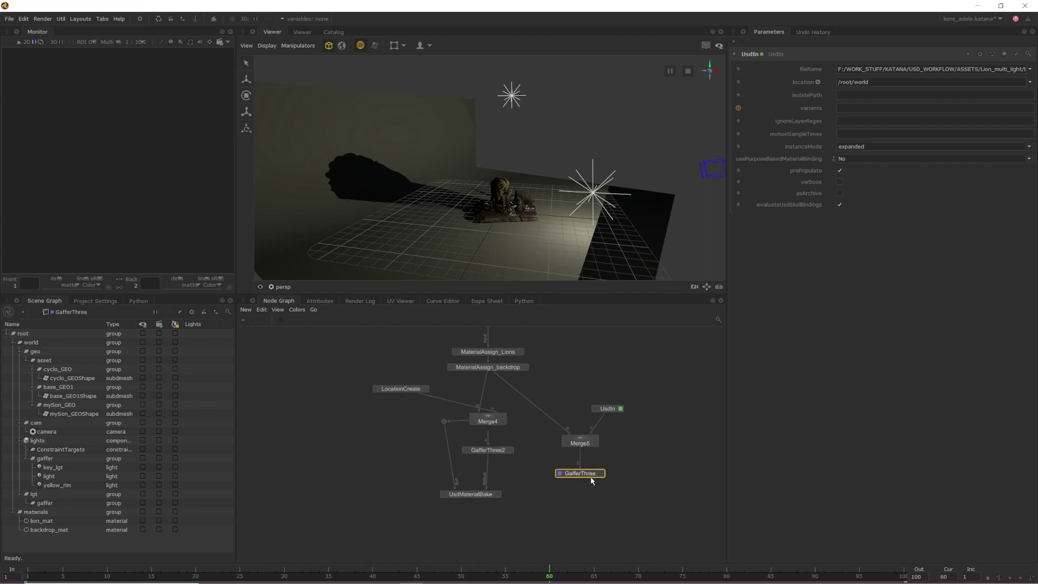
Set the new GafferThree's root location to /root/world/lights/gaffer and adopt key_lgt, light and yellow_rim for editing
key(e)
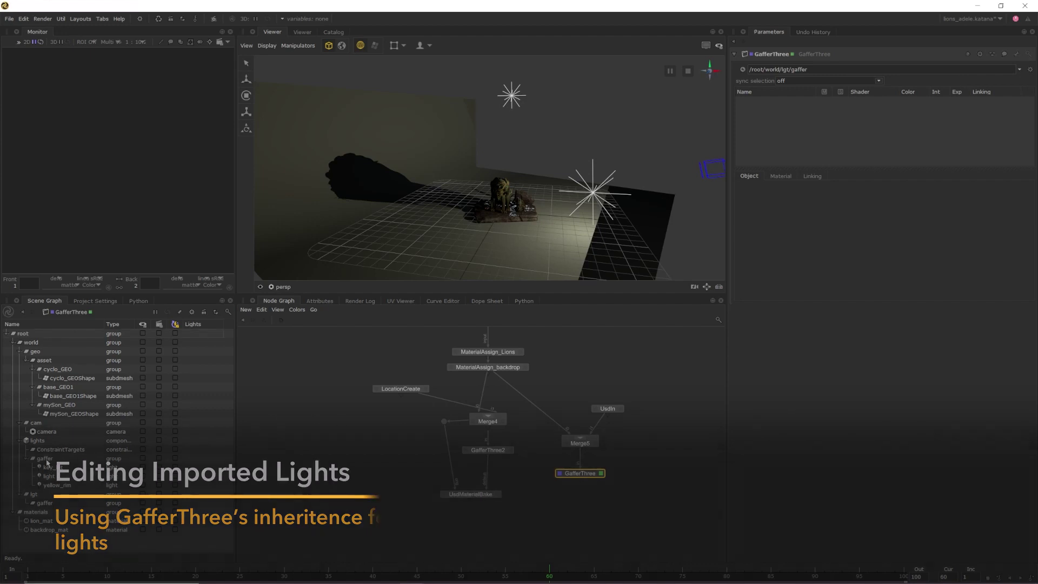
drag(47, 463, 821, 69)
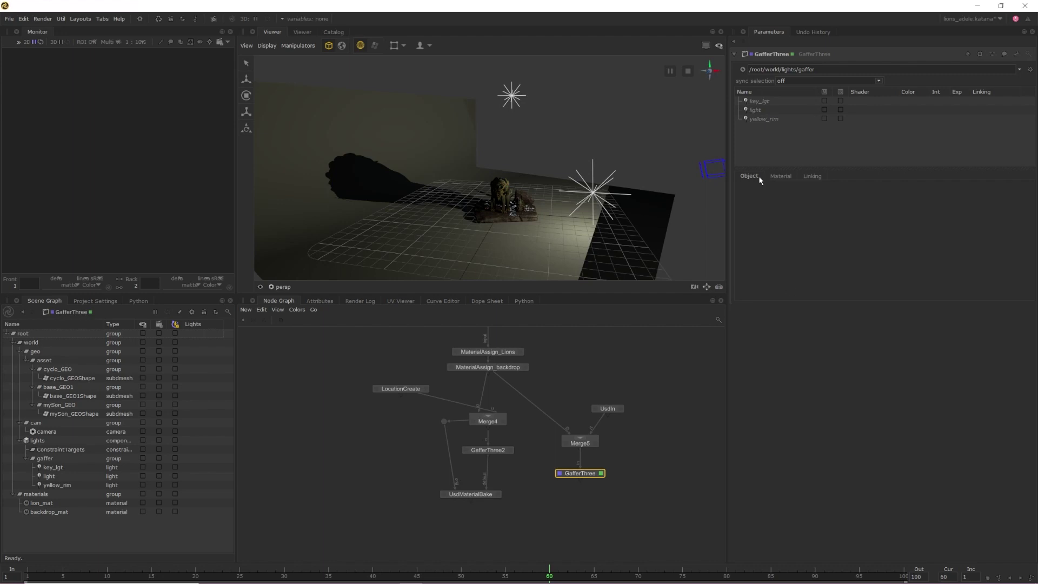
click(775, 104)
shift+click(769, 121)
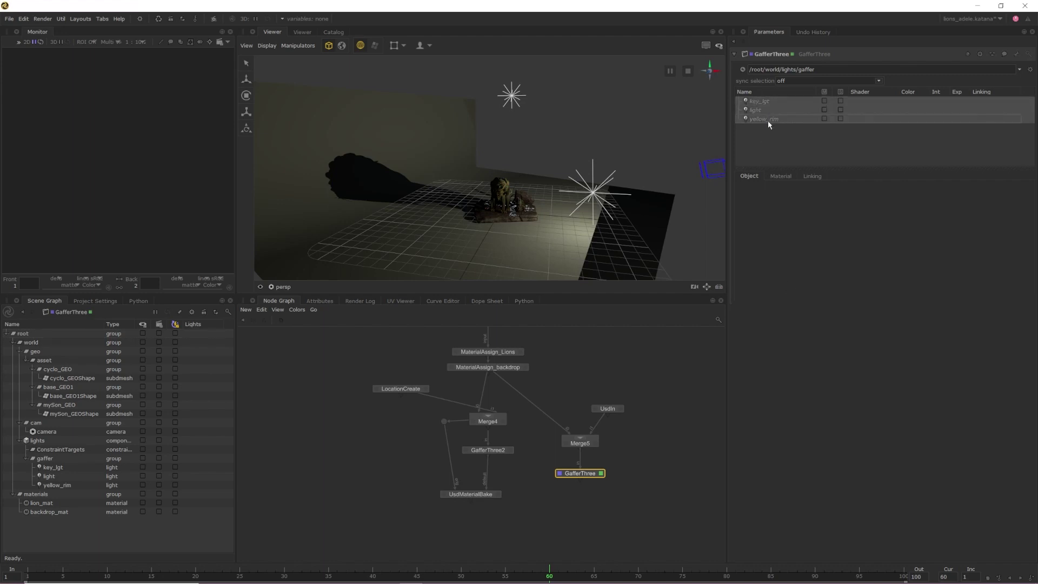
right_click(769, 122)
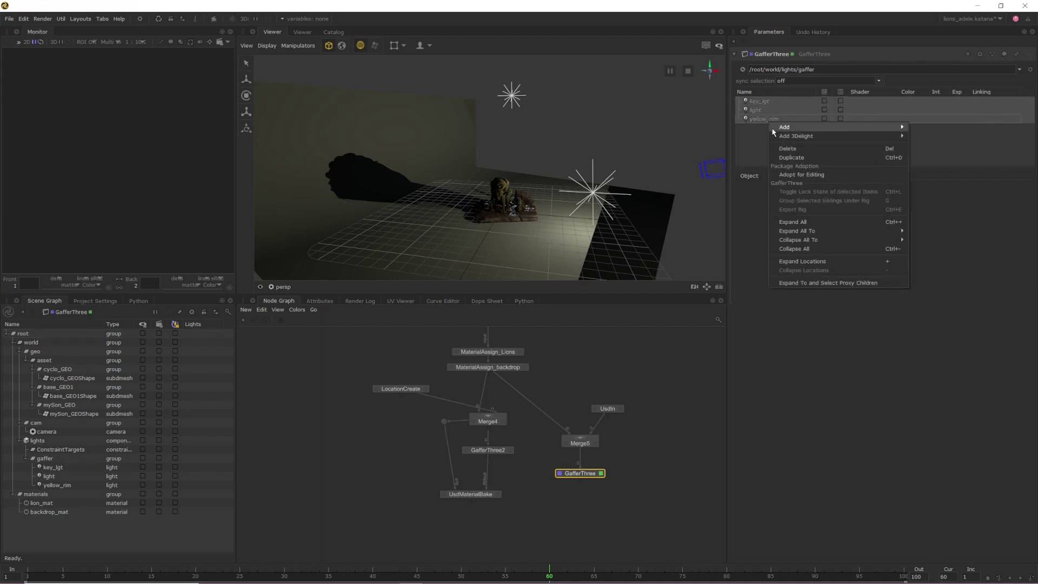
click(808, 175)
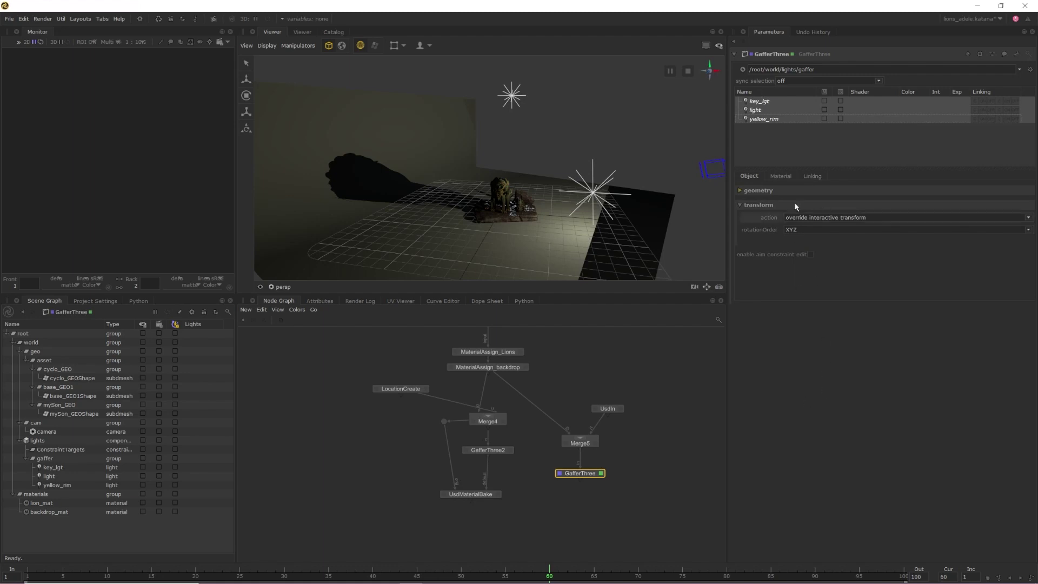
Set key_lgt's material colour to orange (0.8182, 0.3153, 0.0363) and its intensity to 50
click(762, 101)
click(853, 283)
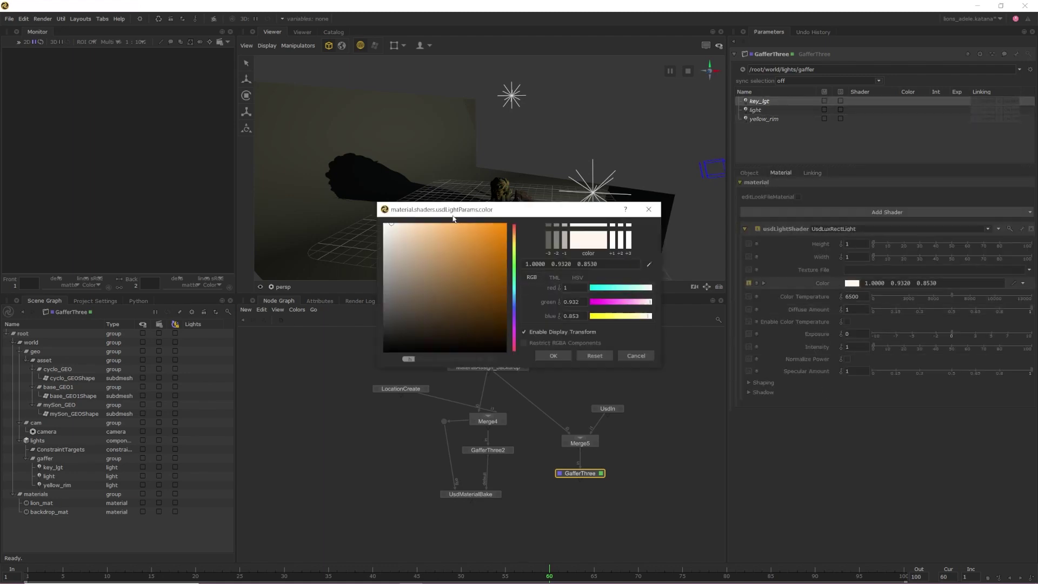
drag(530, 207, 520, 308)
click(469, 336)
click(543, 454)
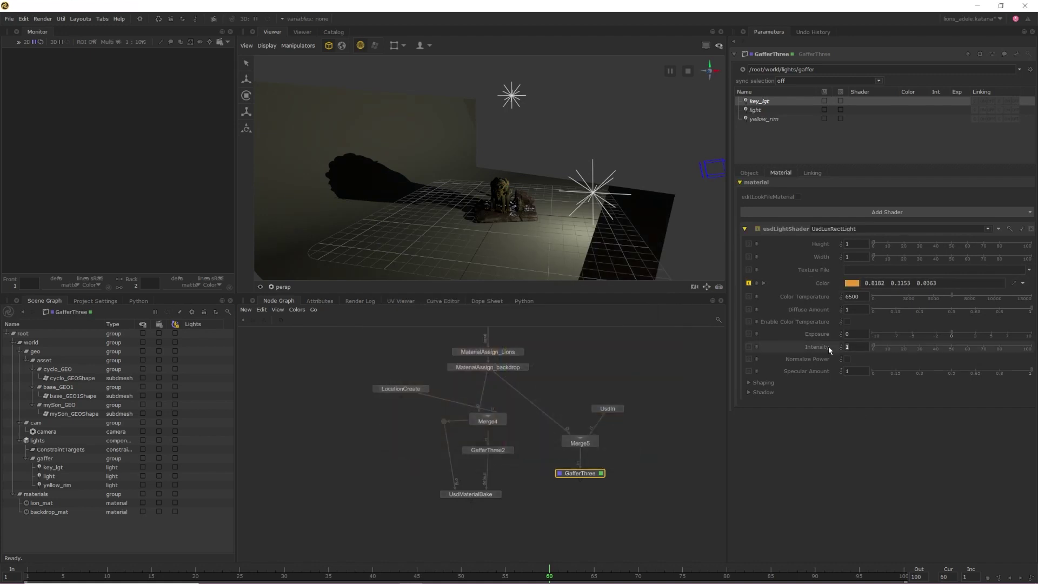
text(50)
key(Return)
Change key_lgt's material colour to a saturated magenta, about 0.88, 0.02, 0.44
click(852, 284)
click(513, 328)
click(514, 337)
click(488, 230)
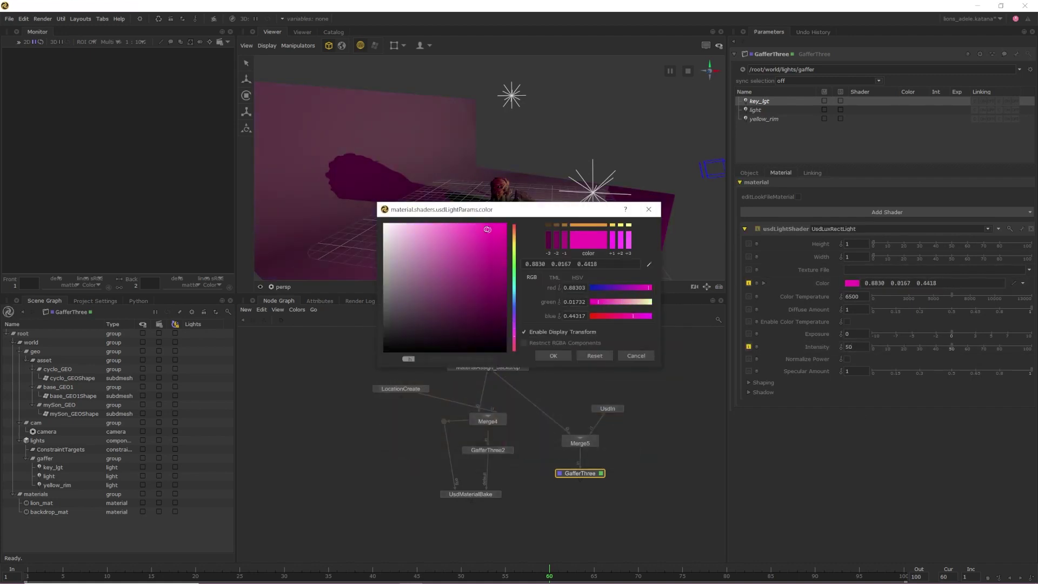
click(553, 355)
Set the colour of the light named light to a deeper blue and its intensity to 25
click(765, 109)
click(852, 282)
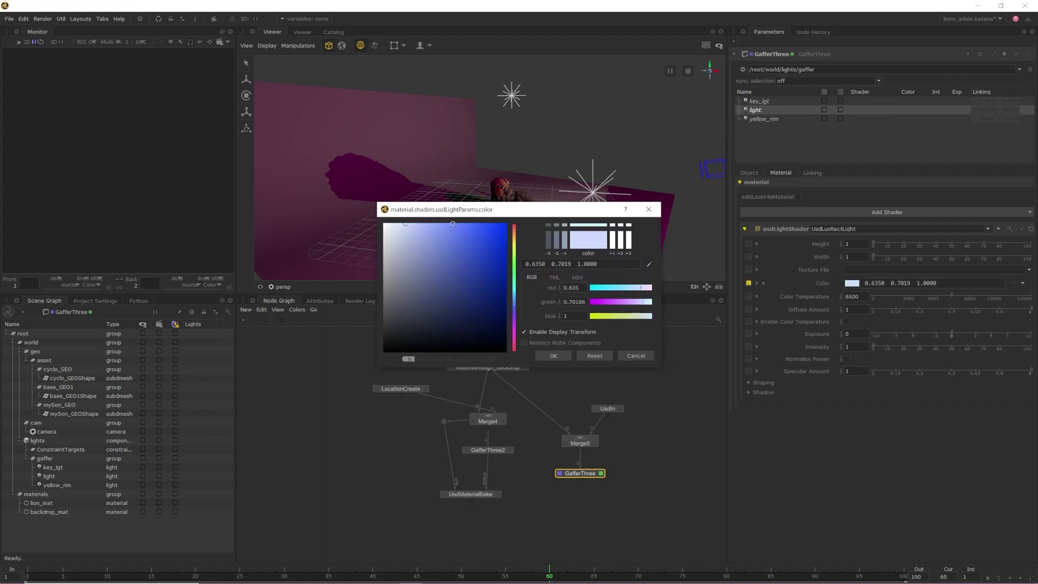
click(492, 246)
click(555, 356)
drag(860, 347, 759, 348)
text(25)
key(Return)
Change yellow_rim's material colour to a pale warm tint
alt+drag(614, 162, 560, 165)
click(765, 119)
click(853, 284)
click(514, 233)
mouse_move(427, 229)
mouse_down()
mouse_move(460, 243)
mouse_move(421, 231)
mouse_up()
click(553, 356)
Soften key_lgt's material colour to pink (0.8698, 0.3929, 0.6985)
click(759, 100)
click(852, 282)
click(553, 356)
View the scene alternately at Merge5 and GafferThree to compare the imported lights with the edited ones
alt+drag(474, 151, 541, 152)
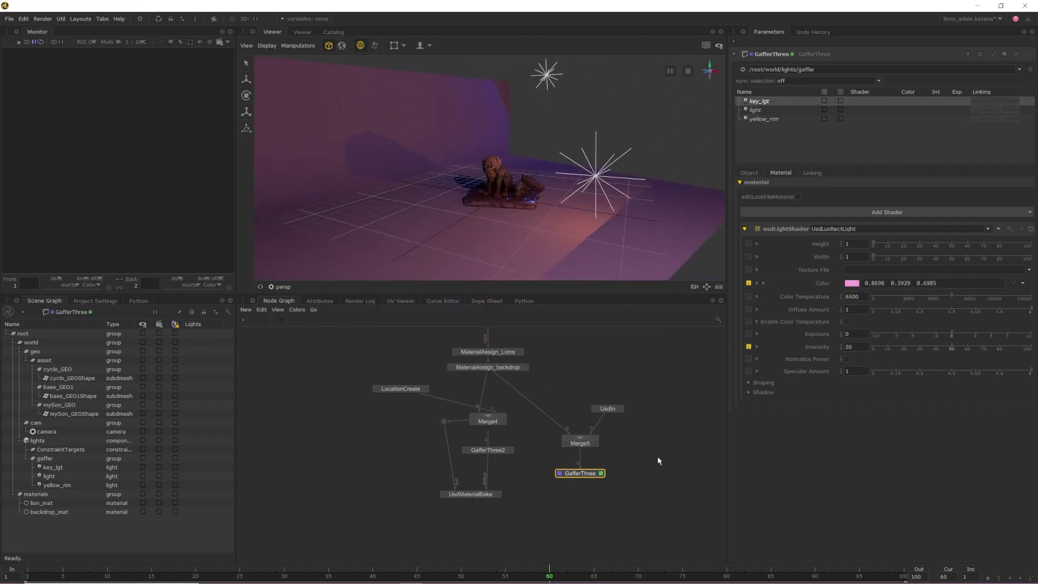
click(564, 444)
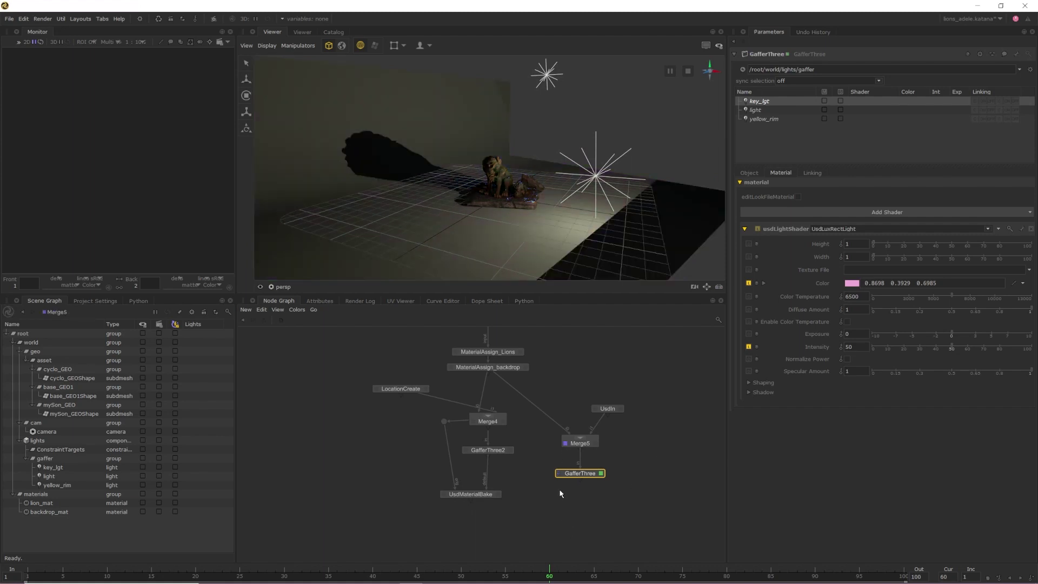
click(560, 473)
click(567, 444)
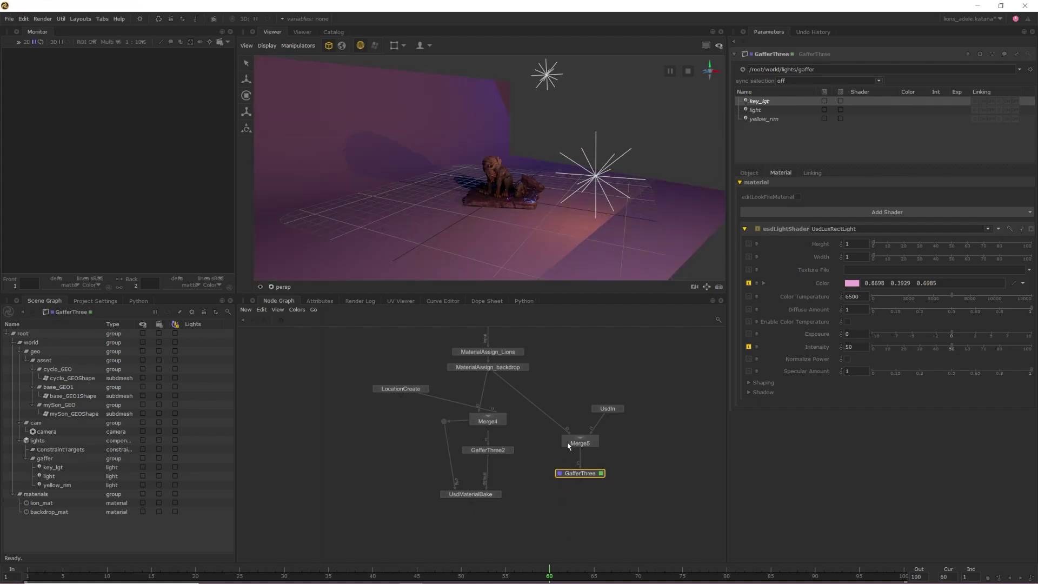
click(560, 474)
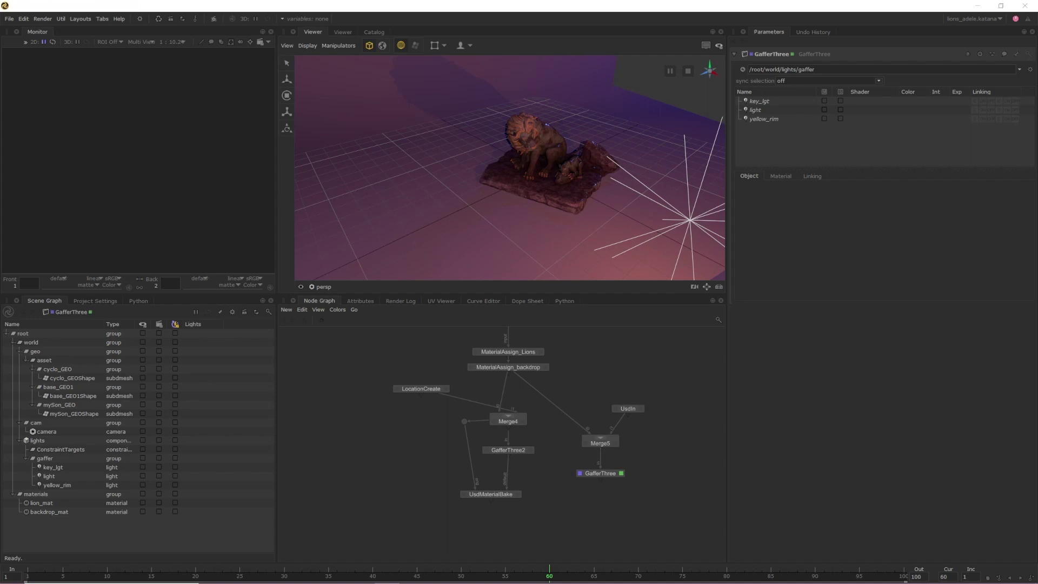
Run Python code that imports Sdr from fnpxr, creates Sdr.Registry() and prints registry.GetNodeNames(), and examine the light types in the output
click(564, 301)
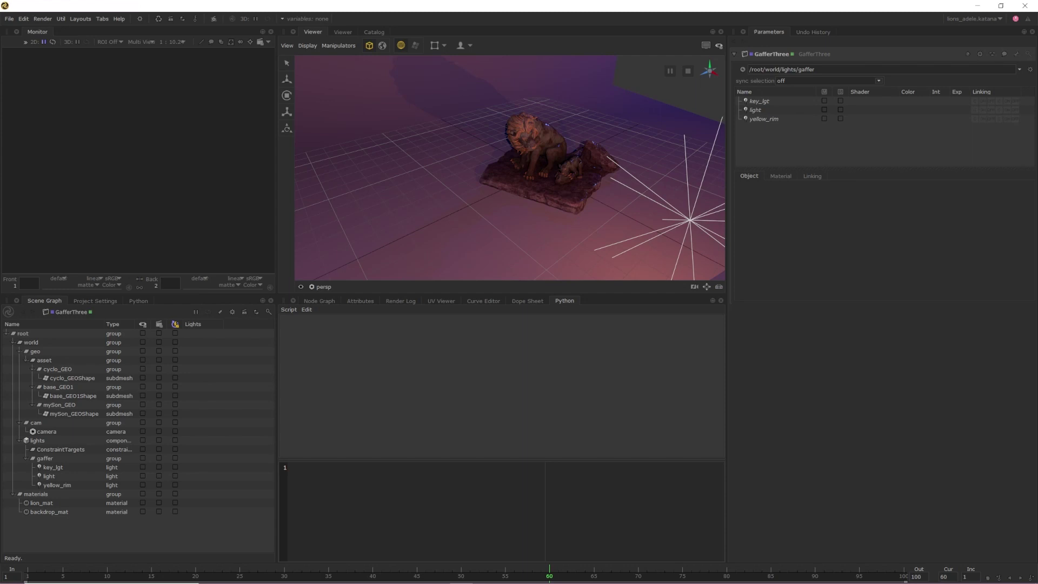
text(from fnpxr import Sdr)
key(Return)
text(registry = Sdr.Registry())
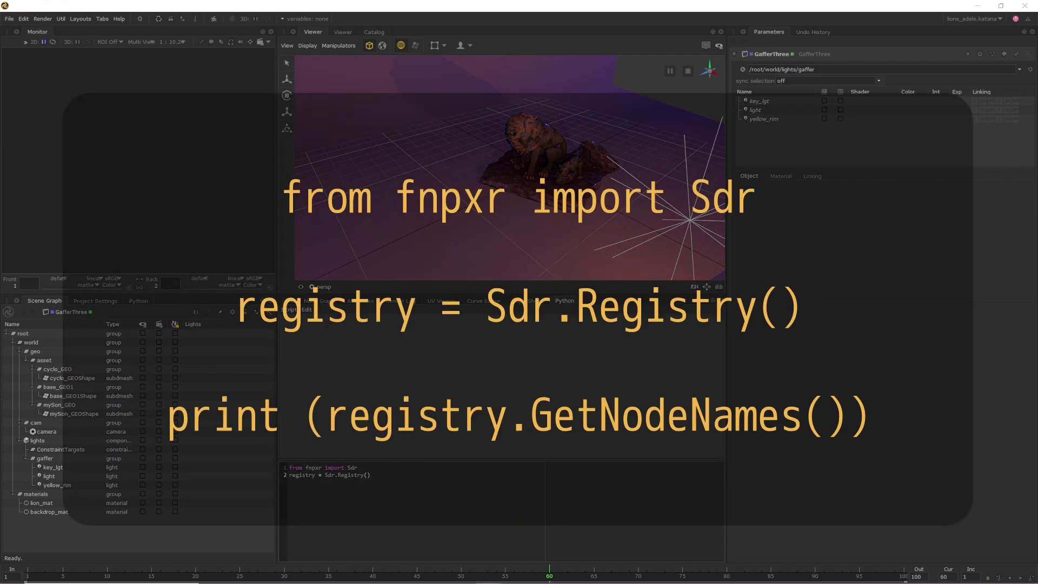
key(Return)
text(print (registry.GetNodeNames()))
key(ctrl+Return)
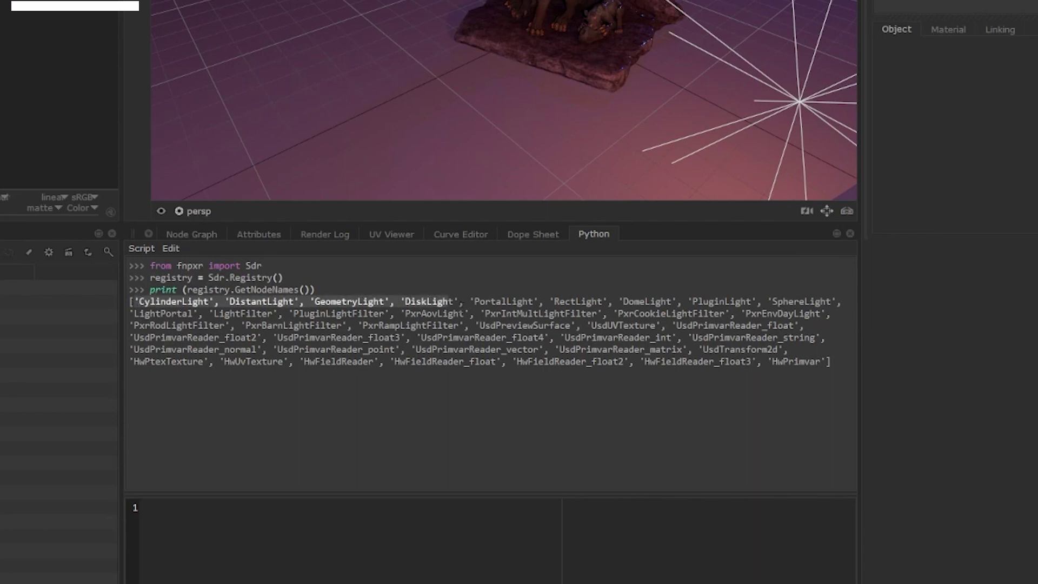
drag(547, 303, 846, 305)
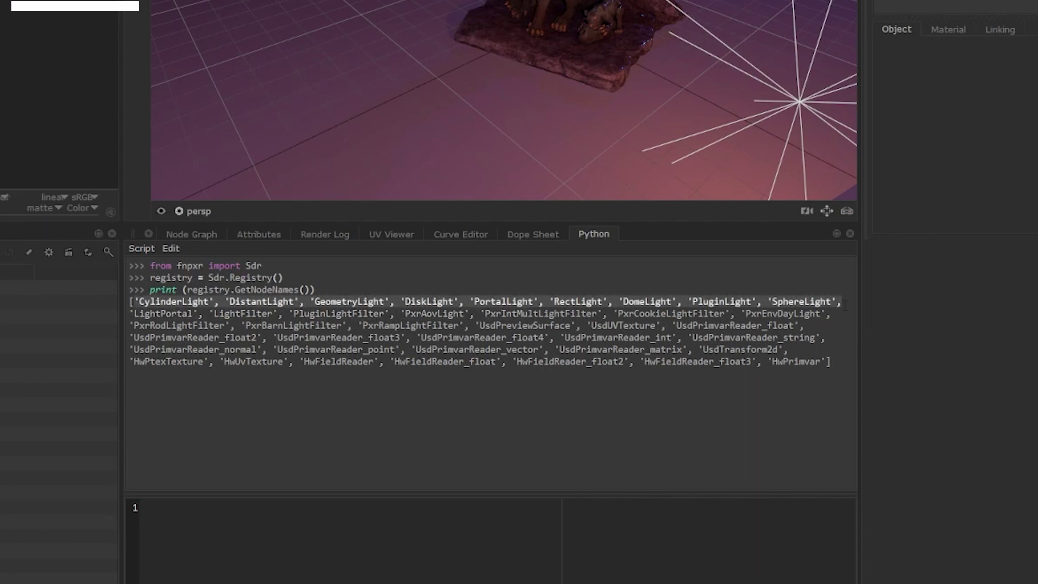
drag(135, 314, 194, 314)
click(301, 401)
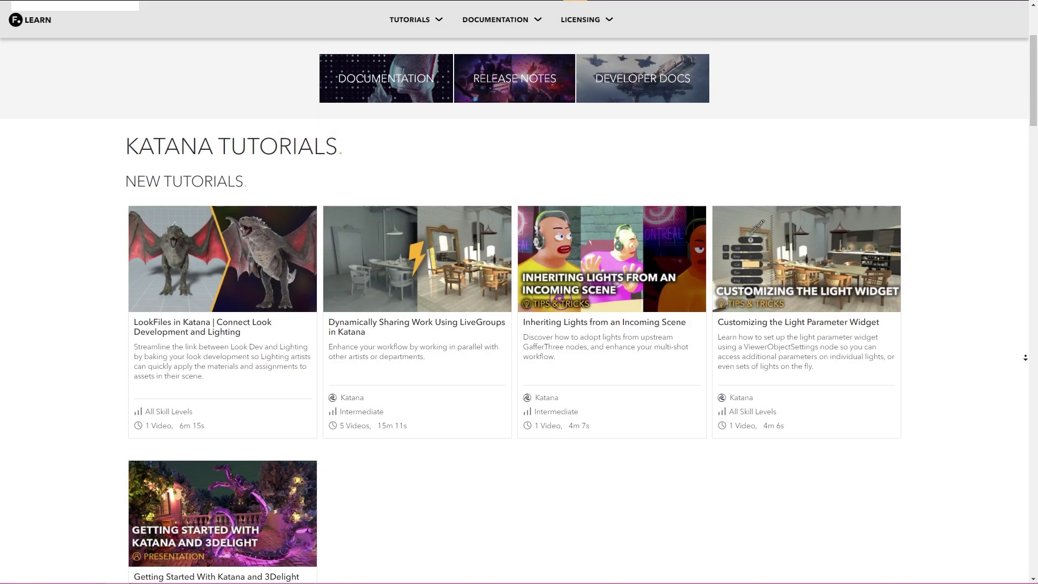
Switch to the Foundry Learn website and browse the Katana tutorials page down to The Power of Katana section
scroll(1025, 358, down, 1)
scroll(1026, 358, down, 3)
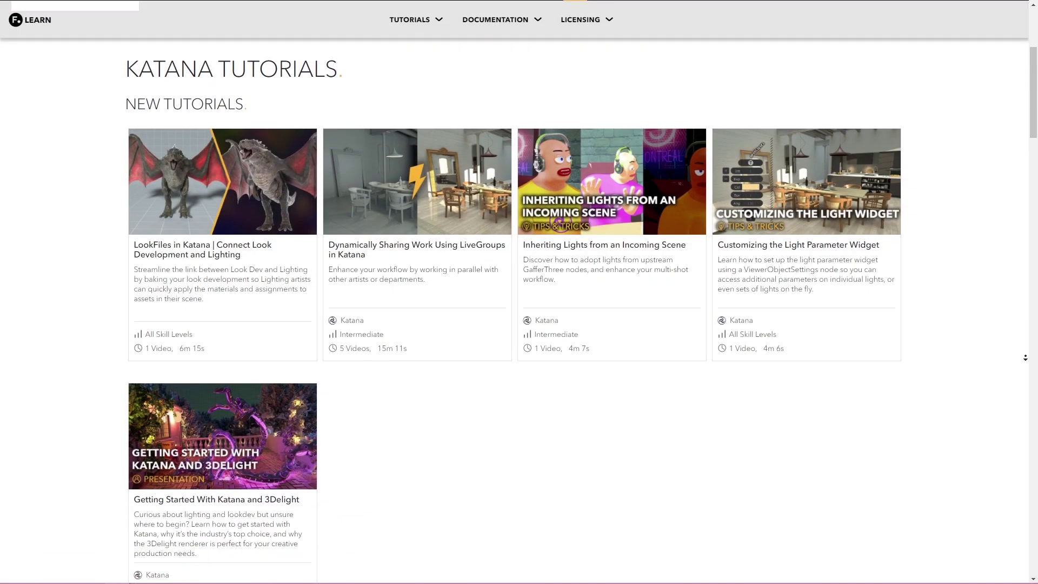
scroll(1025, 358, down, 3)
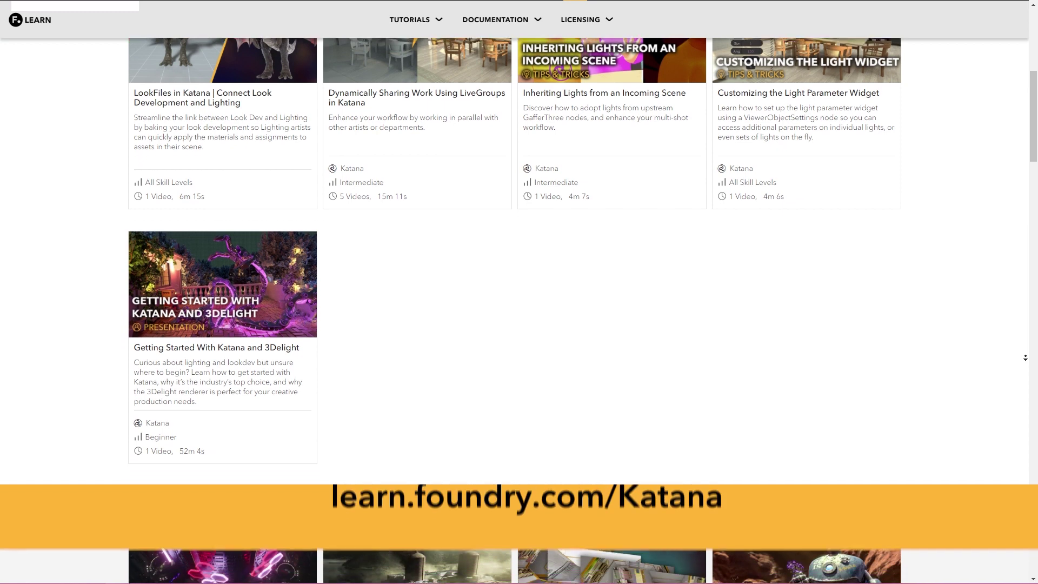
scroll(1026, 358, down, 3)
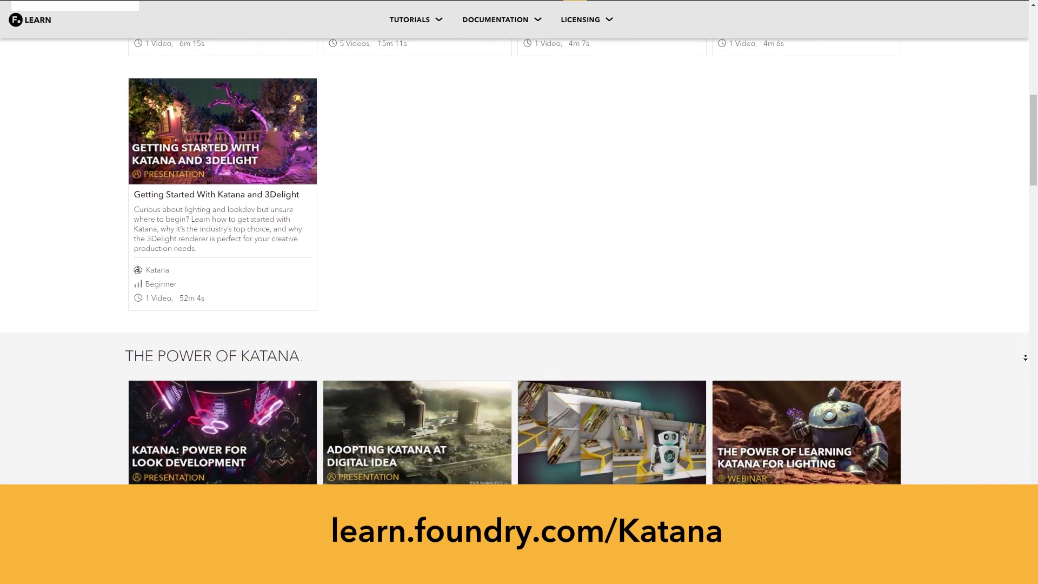
scroll(1025, 358, down, 3)
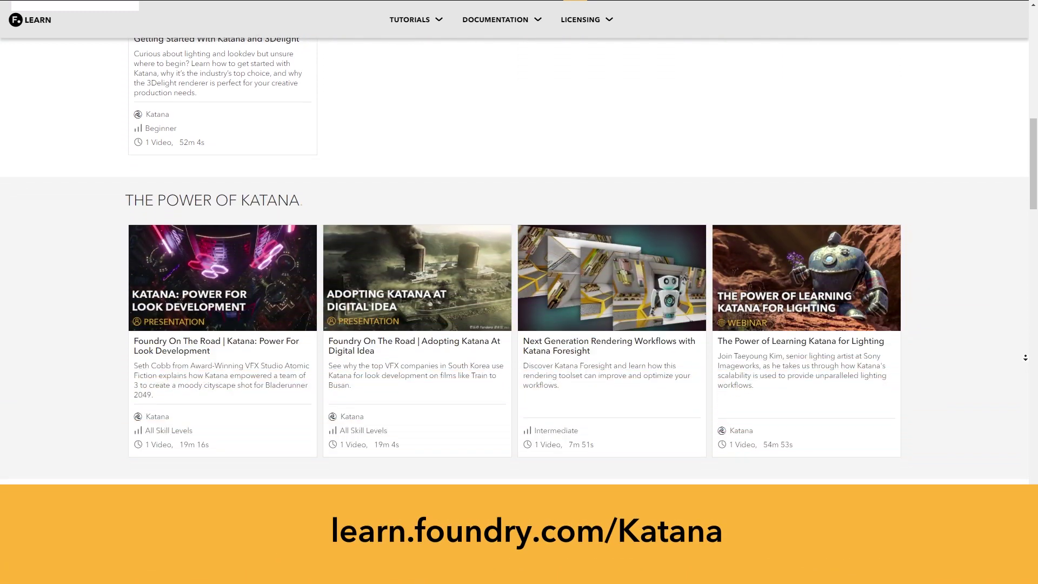